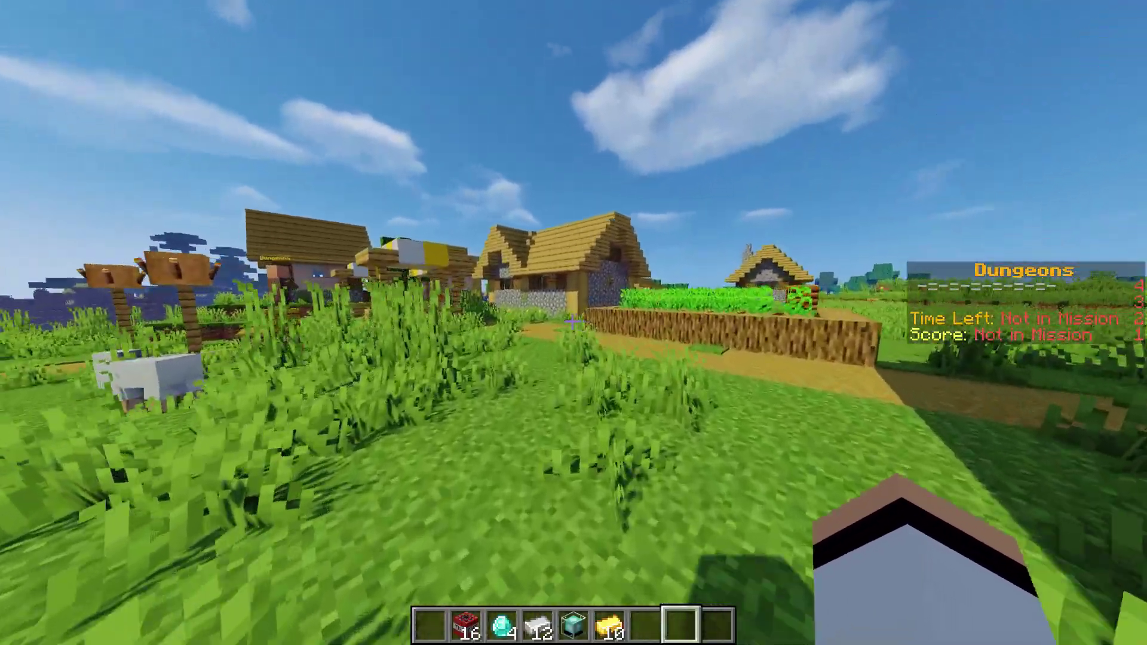
key(w)
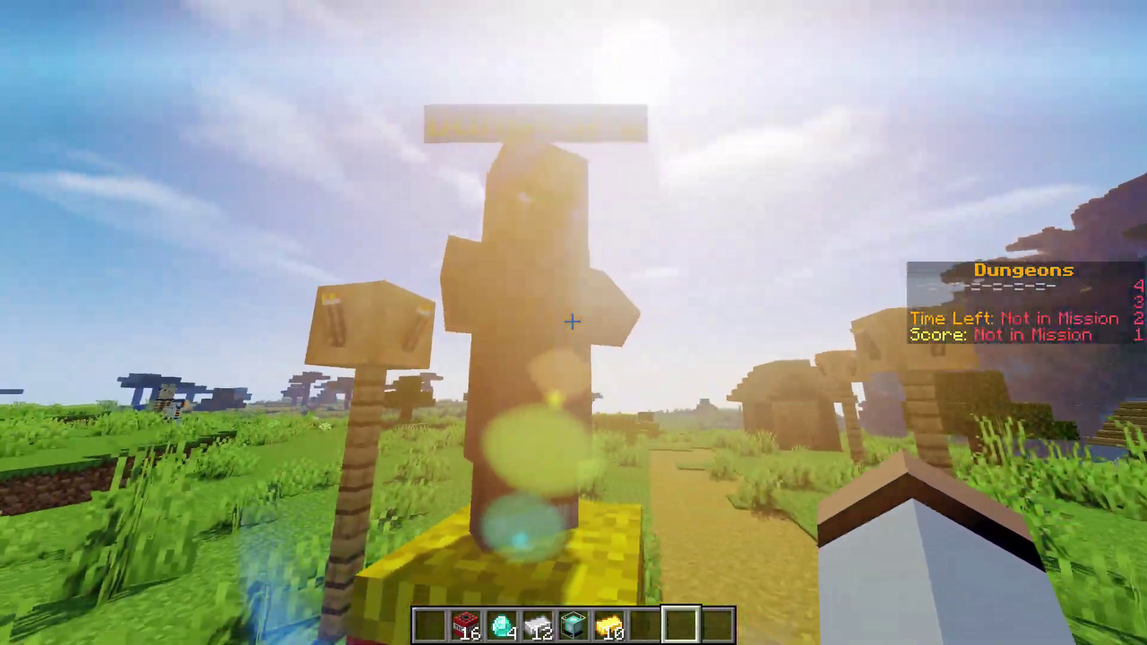
Walk to the Missions villager and choose Villager's Bluff in its Dungeons menu to teleport to the hub
right_click(572, 323)
click(433, 227)
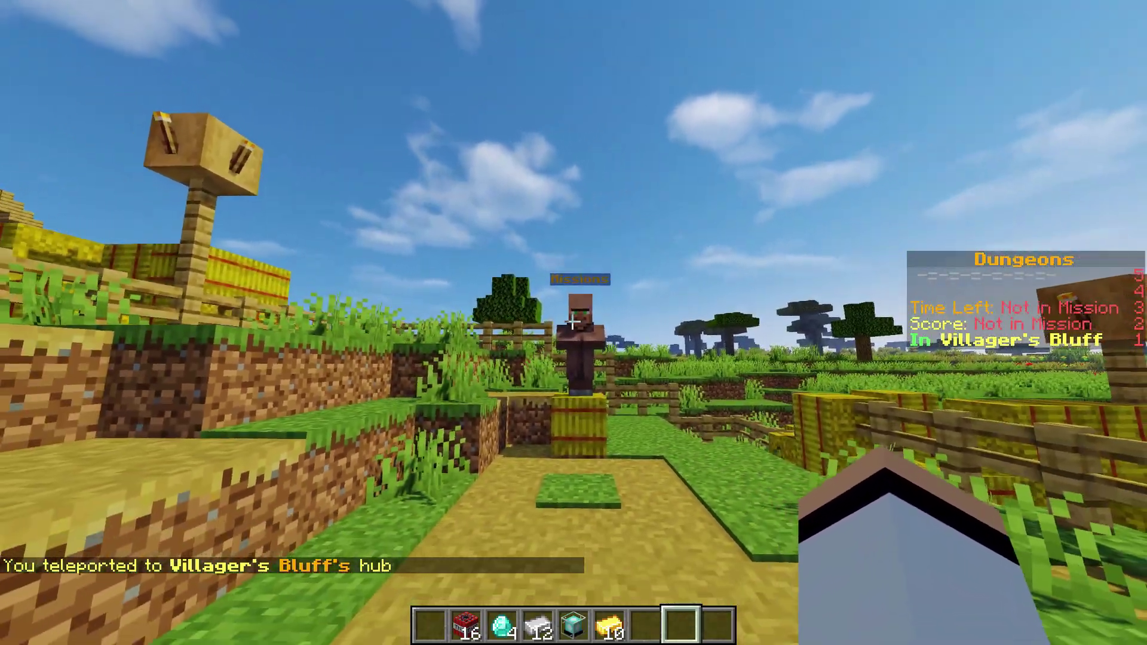
Place a hay bale on the grass just inside the fence, then switch to an empty hotbar slot
key(w)
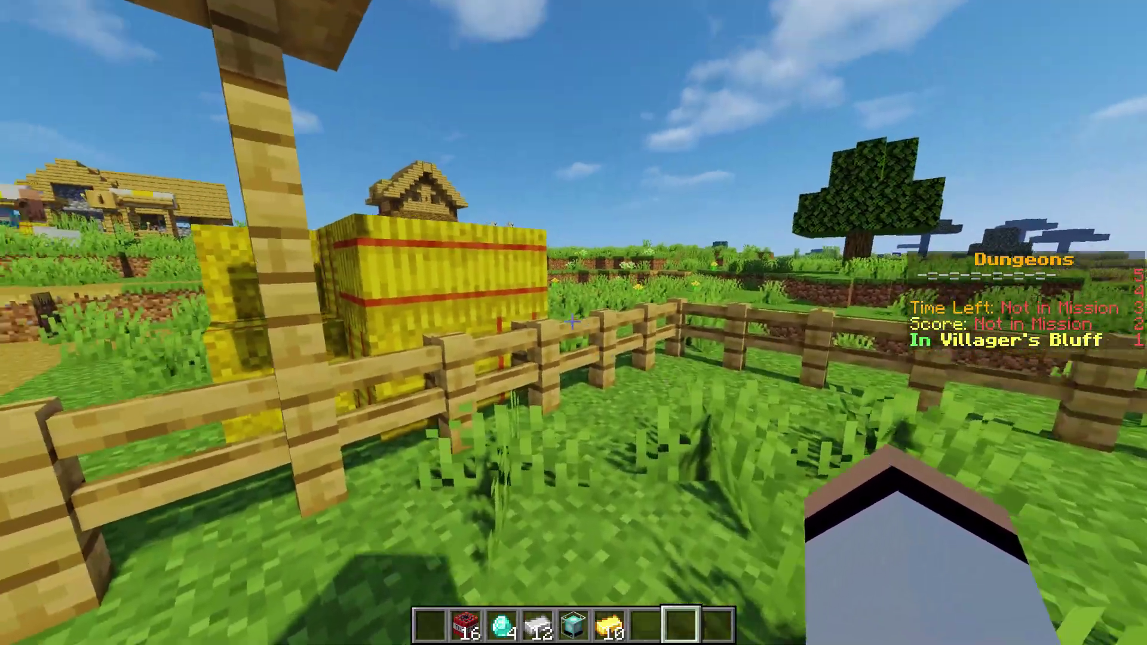
middle_click(573, 323)
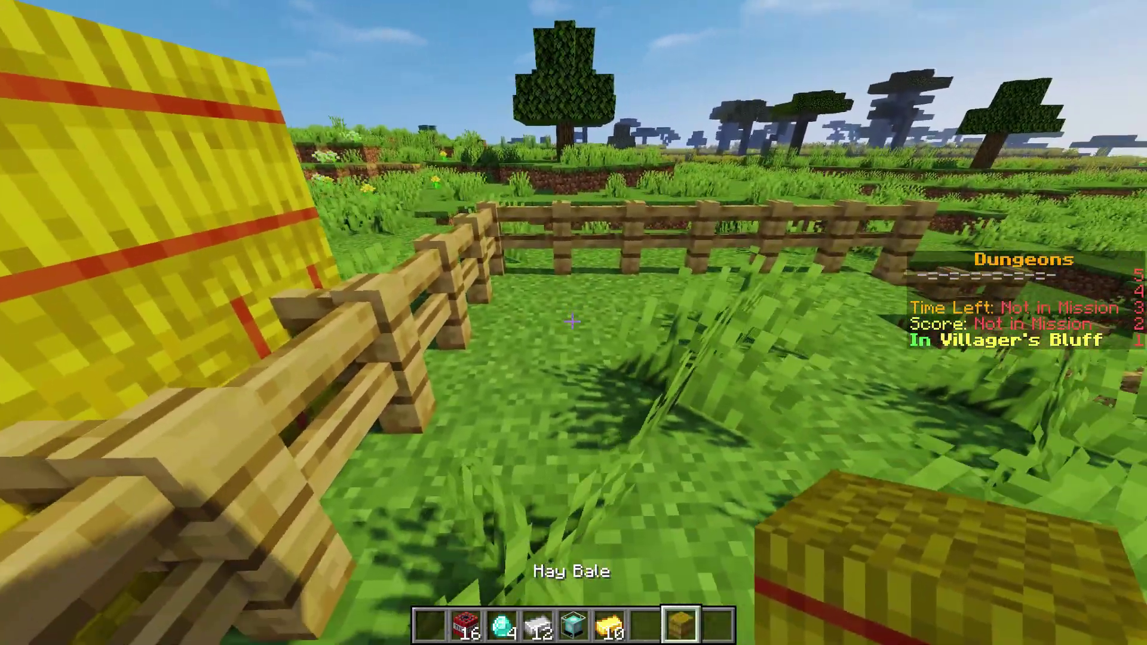
right_click(572, 323)
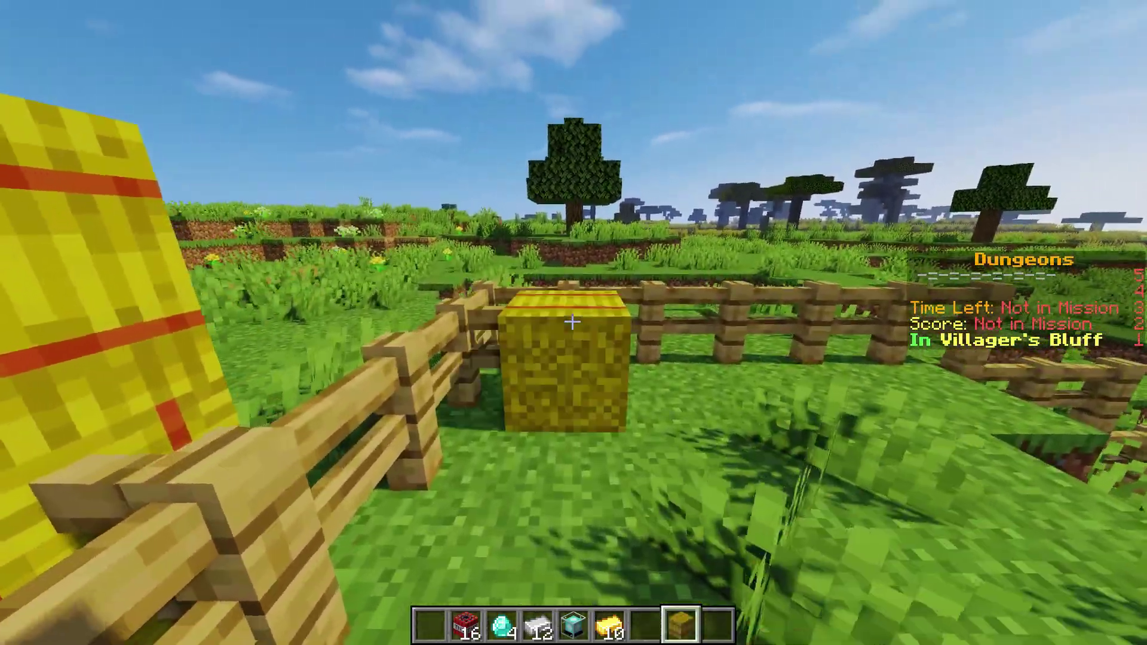
key(1)
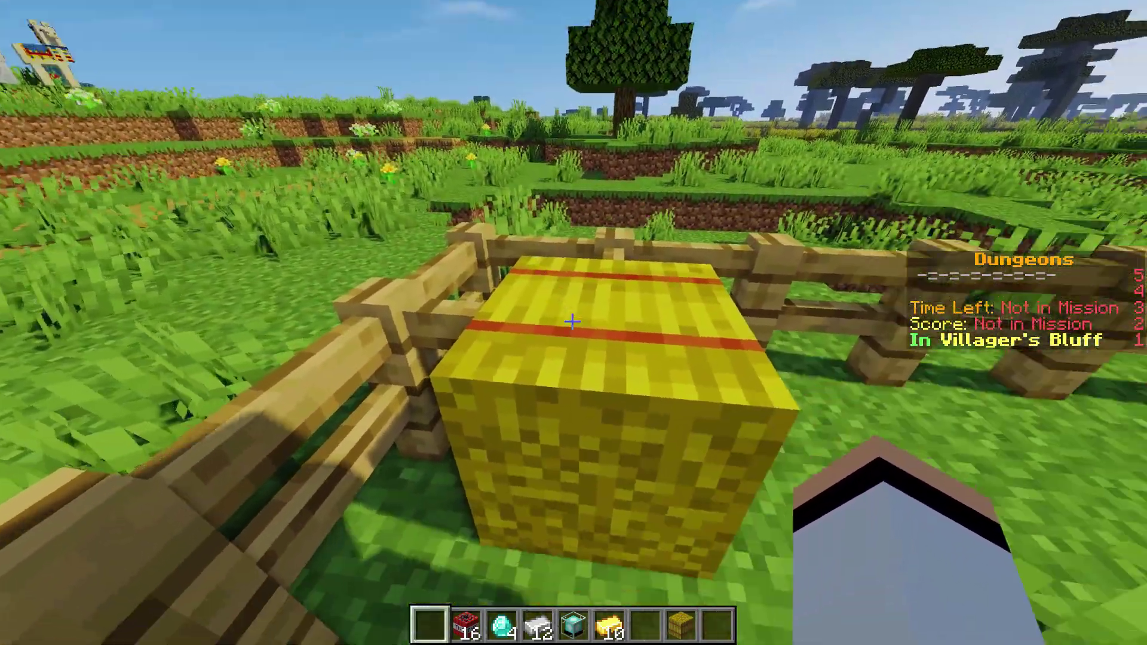
scroll(573, 323, up, 1)
scroll(572, 323, down, 1)
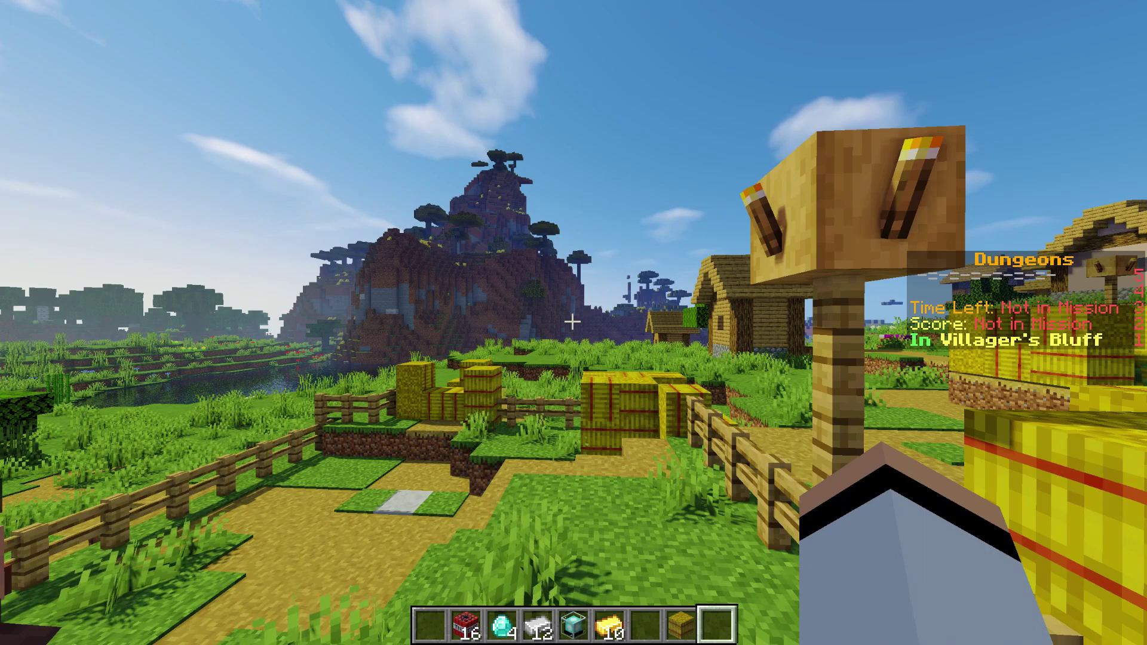
Run /dungeons edit 1 and look over the beacon's Hub Settings, then return to chat for a new command
key(slash)
text(data)
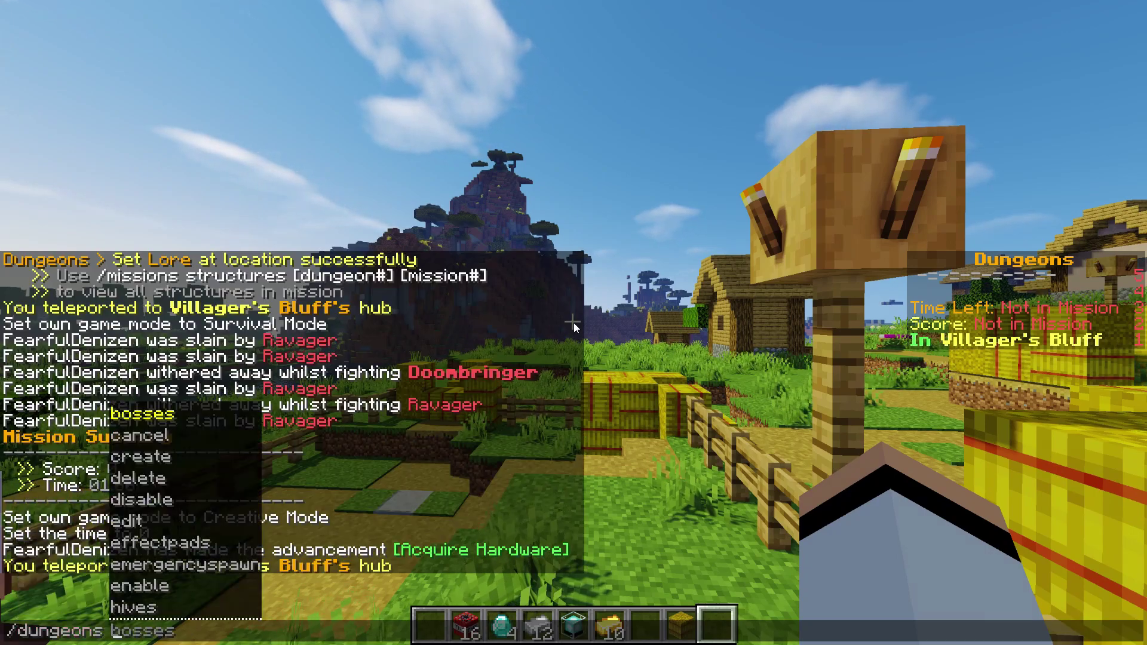
key(Return)
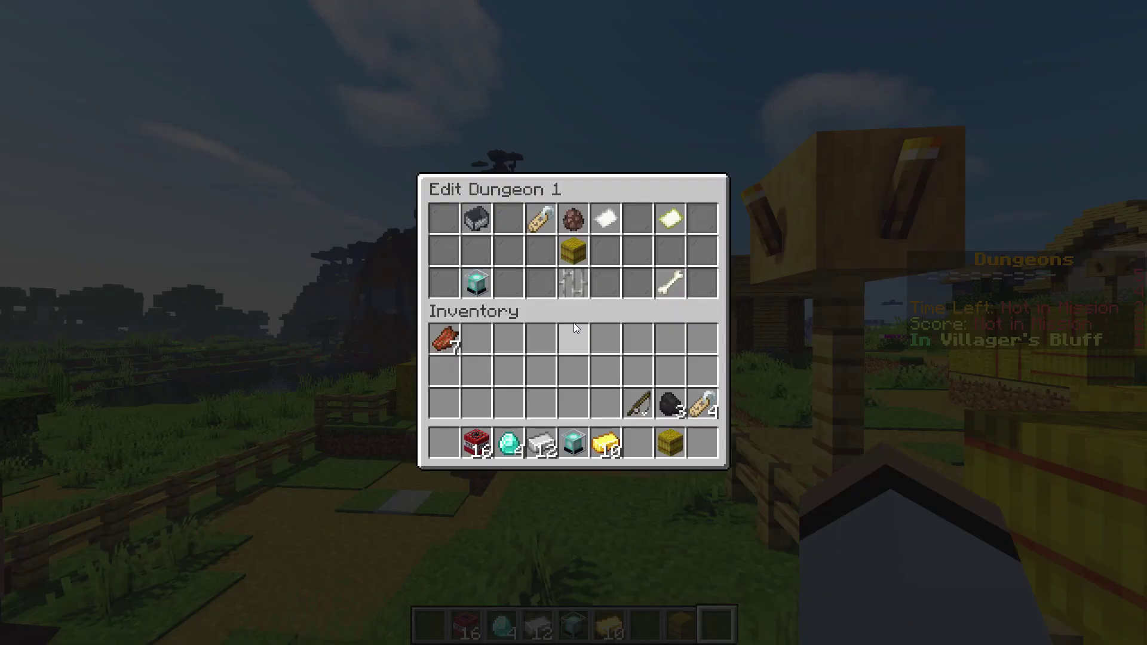
click(478, 287)
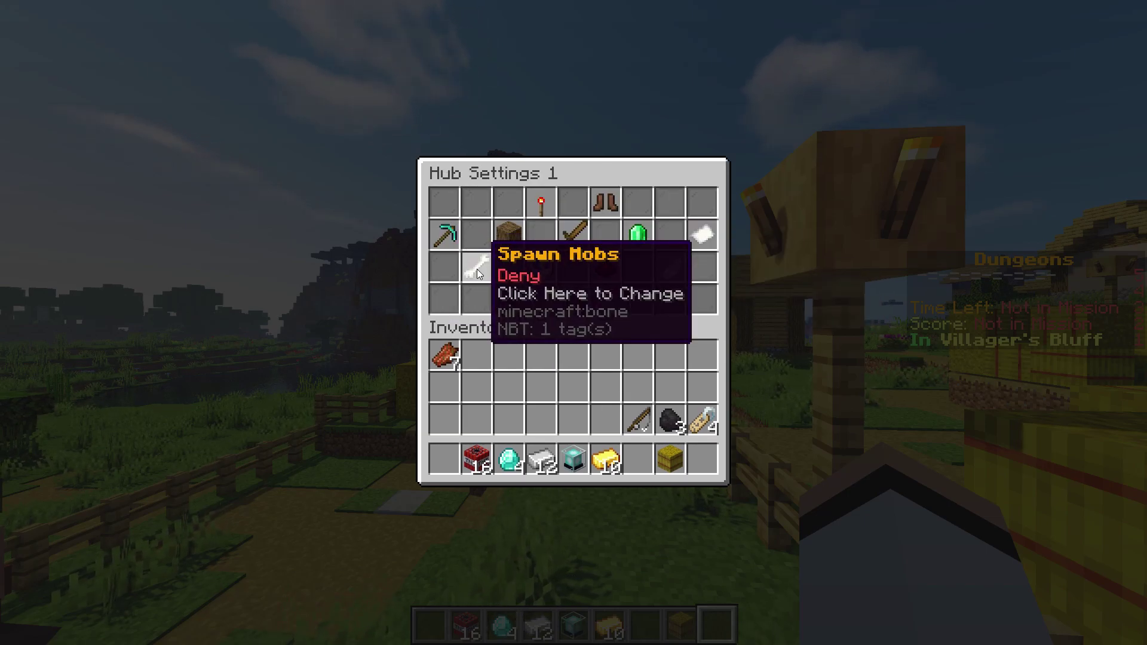
key(Escape)
key(t)
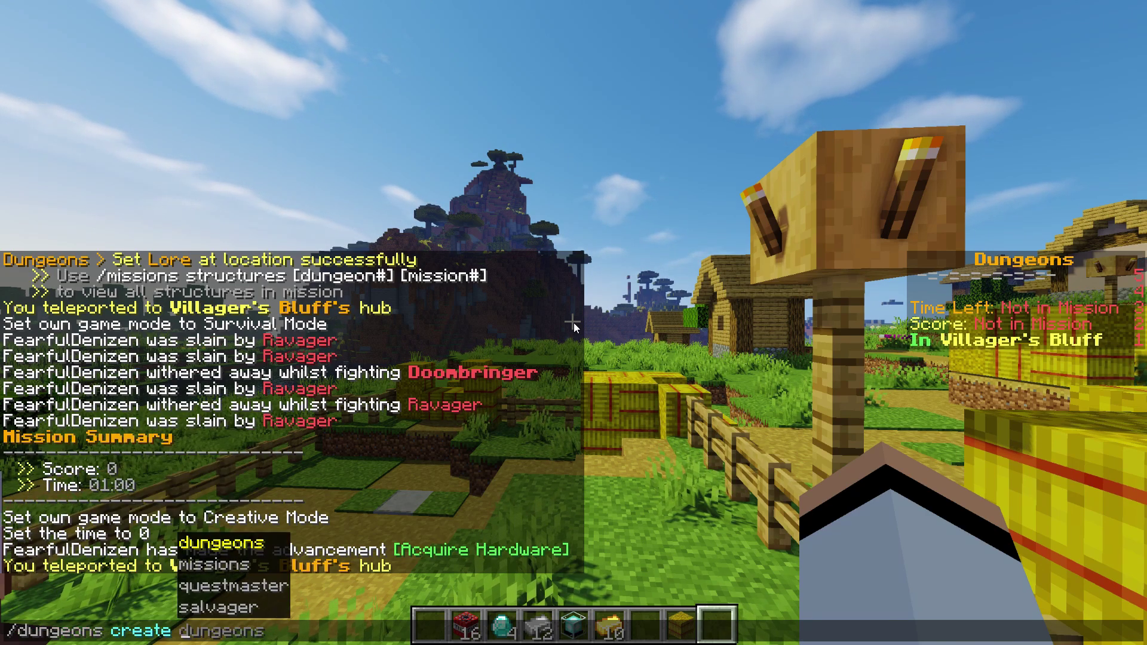
Run /dungeons create questmaster to add a Quester villager on the hay bale and check its empty Quests menu
text(uestmaster)
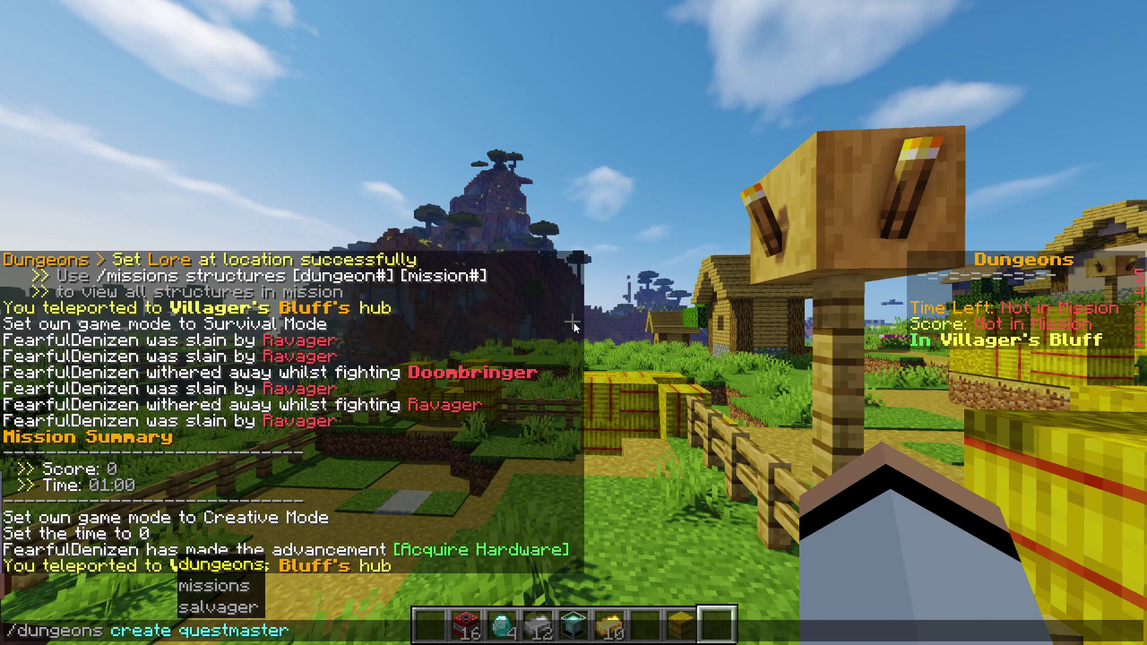
key(Return)
key(s)
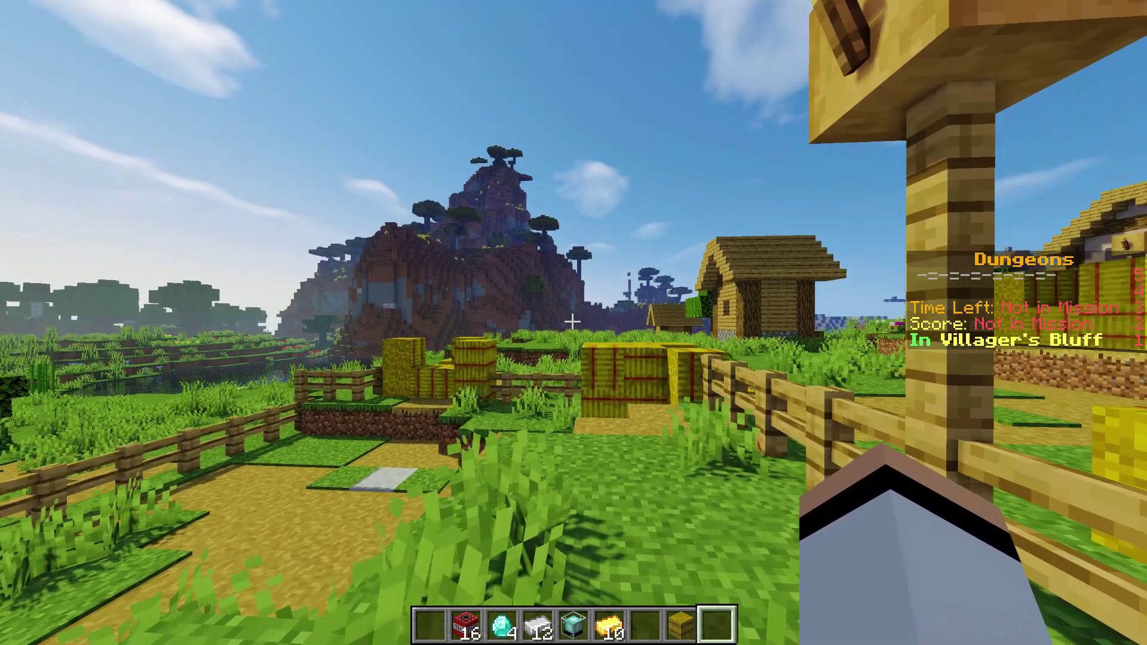
key(s)
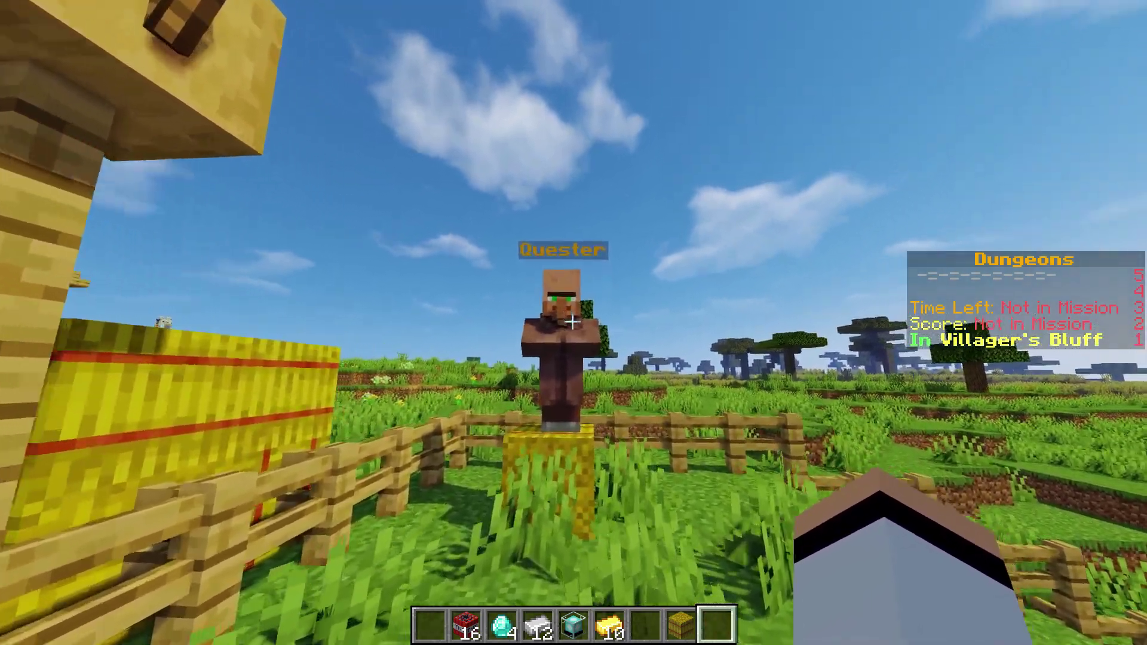
key(w)
key(s)
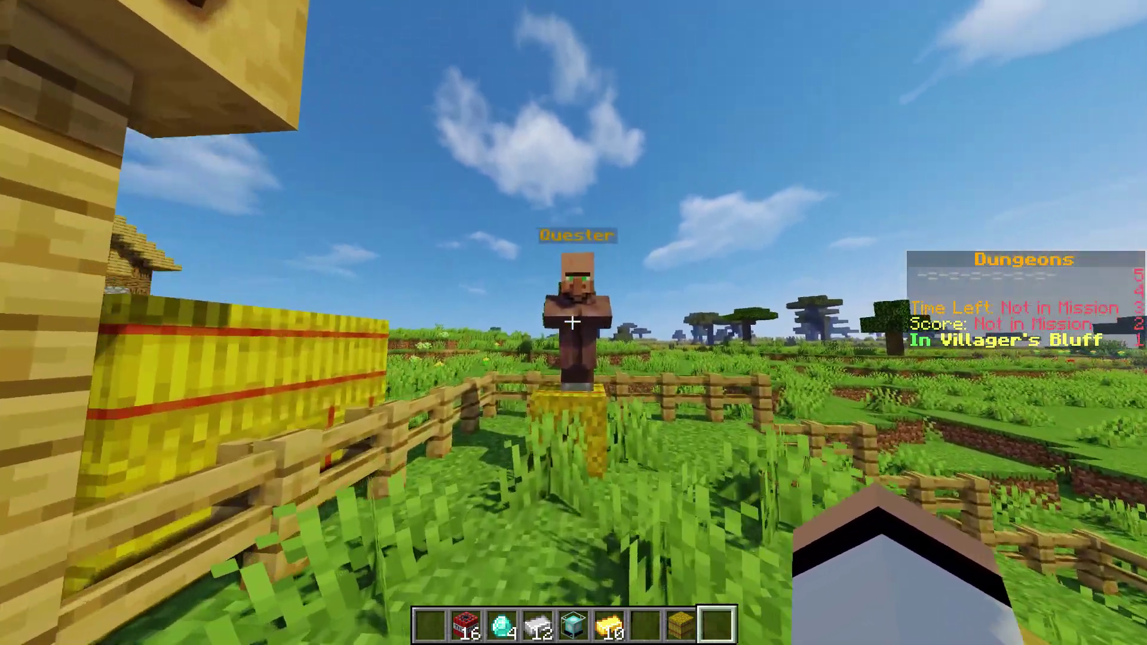
right_click(573, 323)
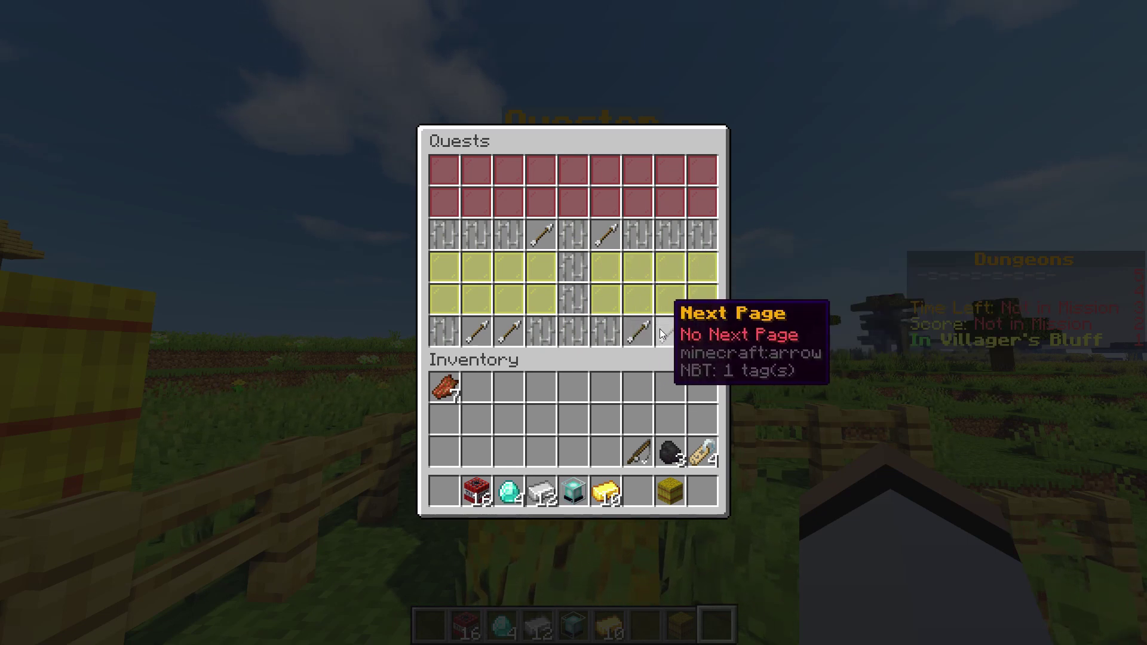
key(Escape)
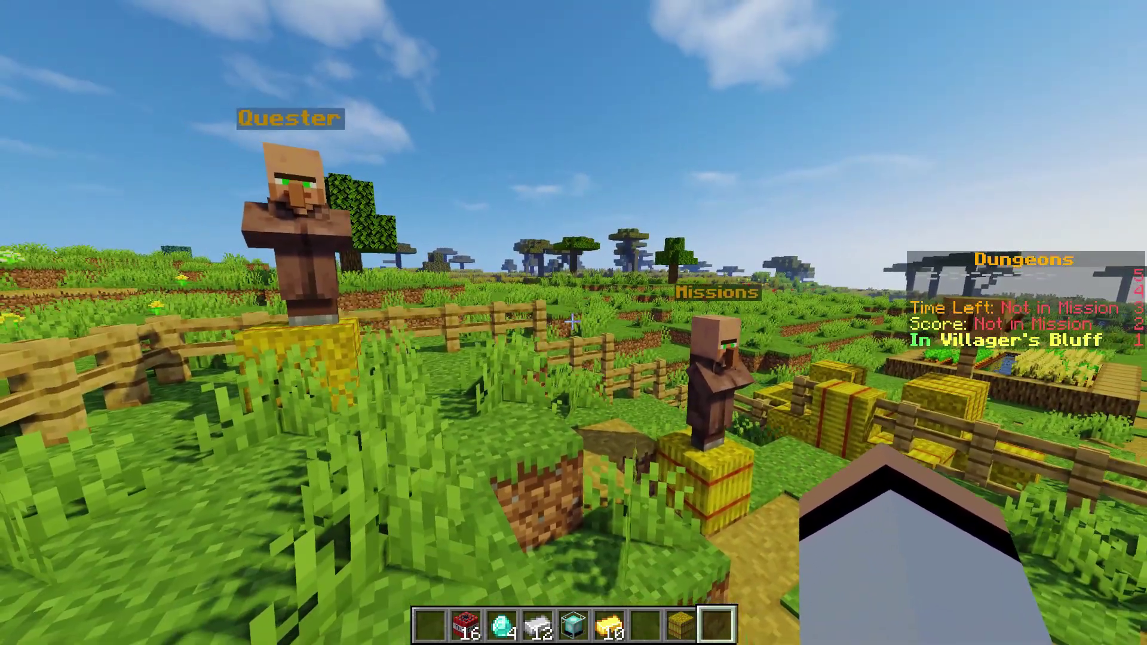
Run /quests edit, create a new quest and open it for editing
text(/quests edit)
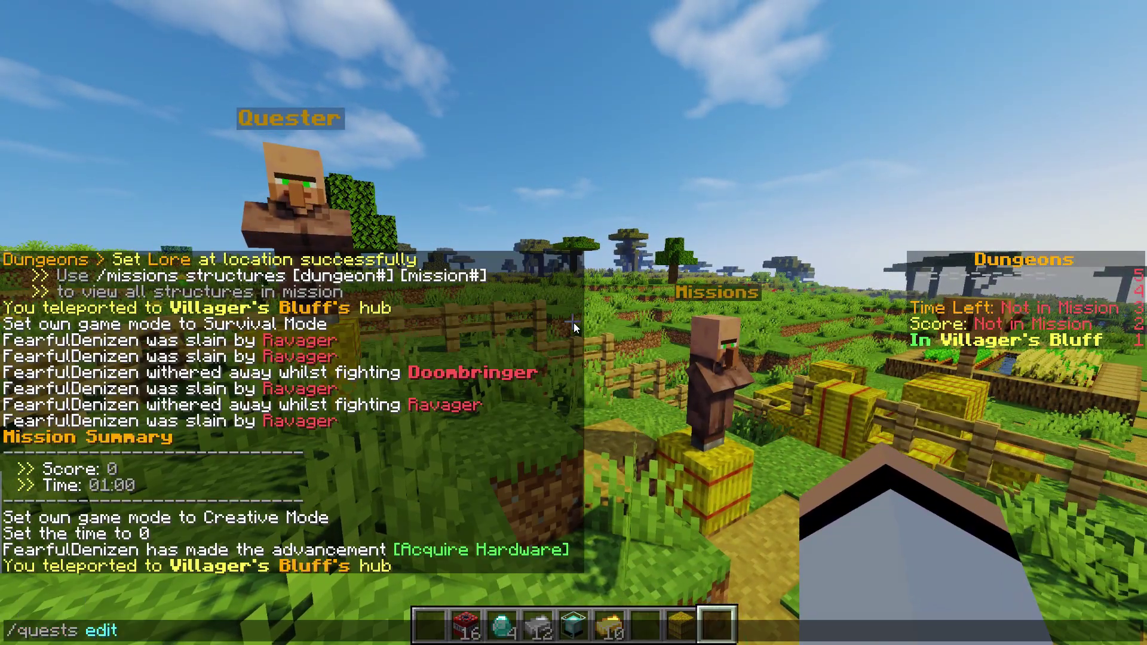
key(Return)
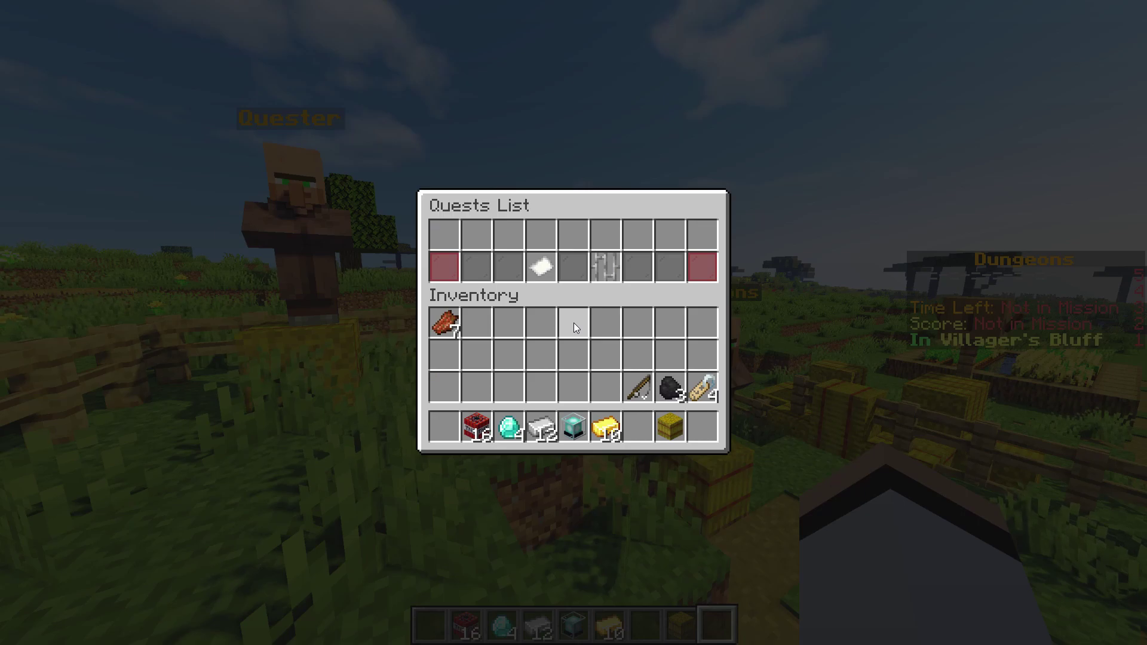
click(541, 269)
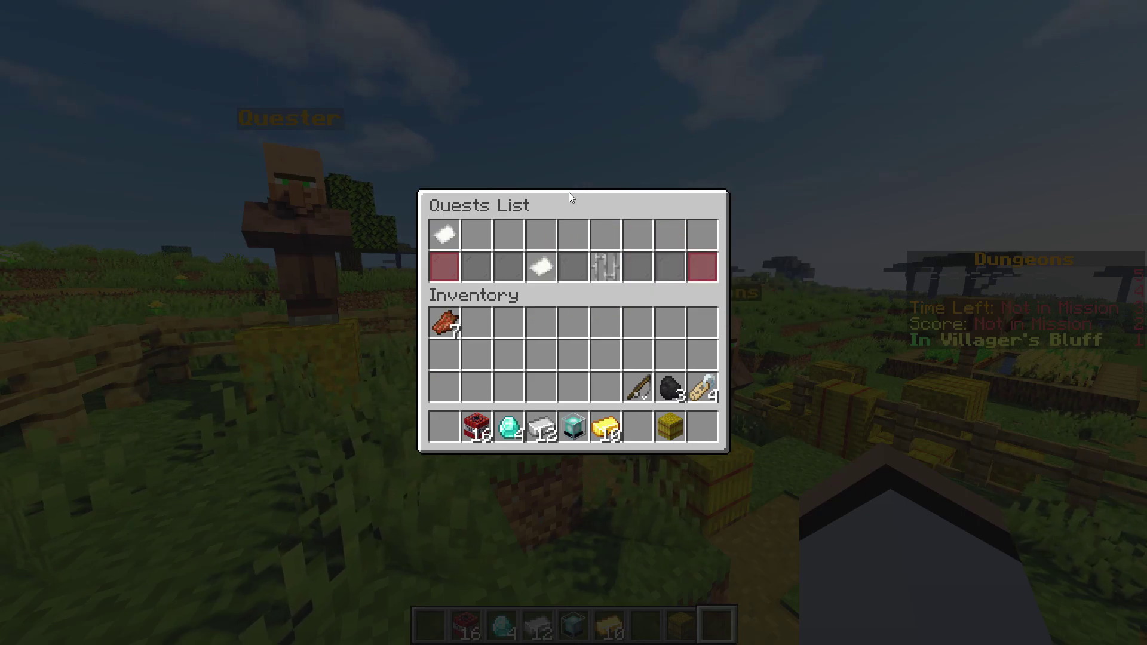
click(444, 233)
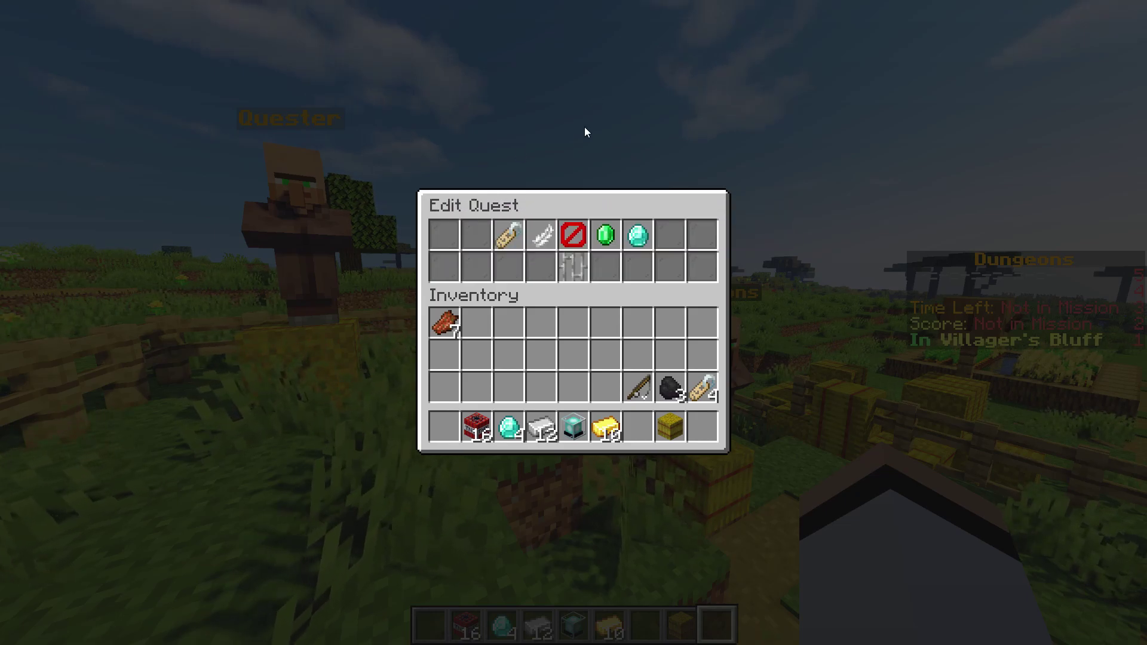
Rename the quest to bold red '&c&lTNT &4&lFun' and reopen the /quests edit list
click(510, 223)
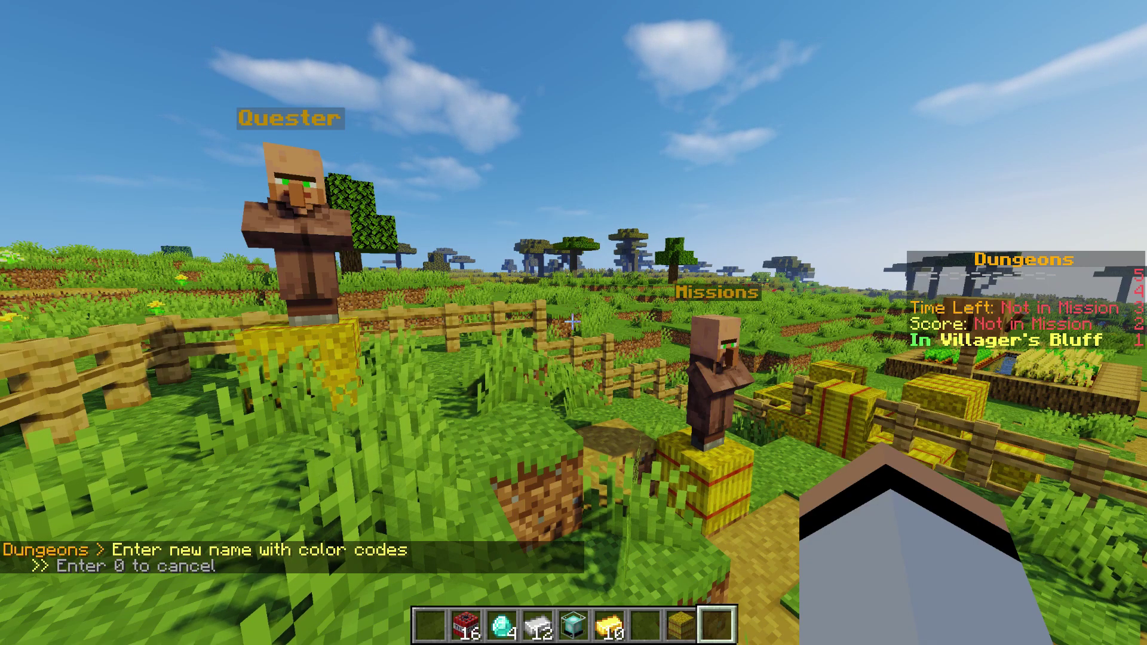
key(t)
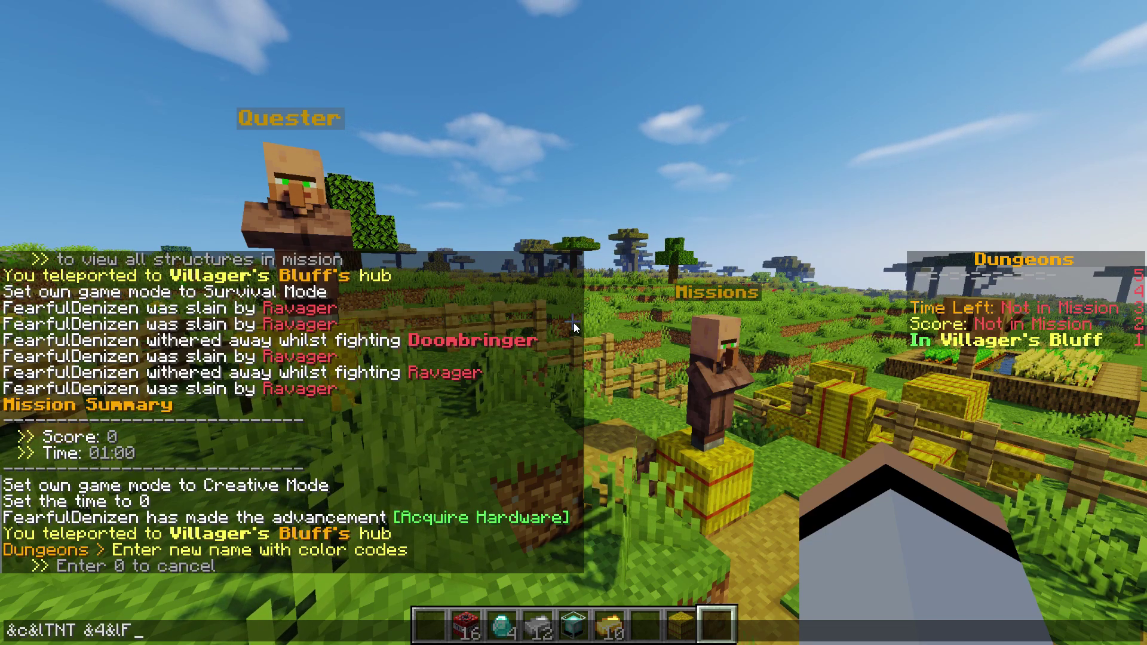
key(Return)
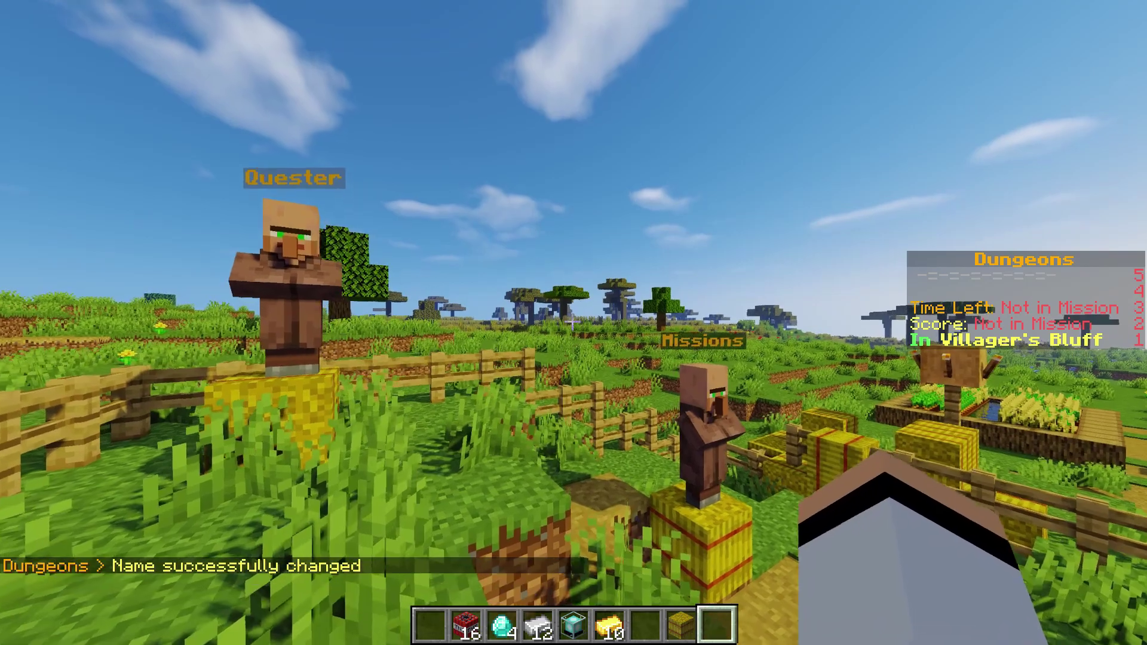
key(t)
key(Up)
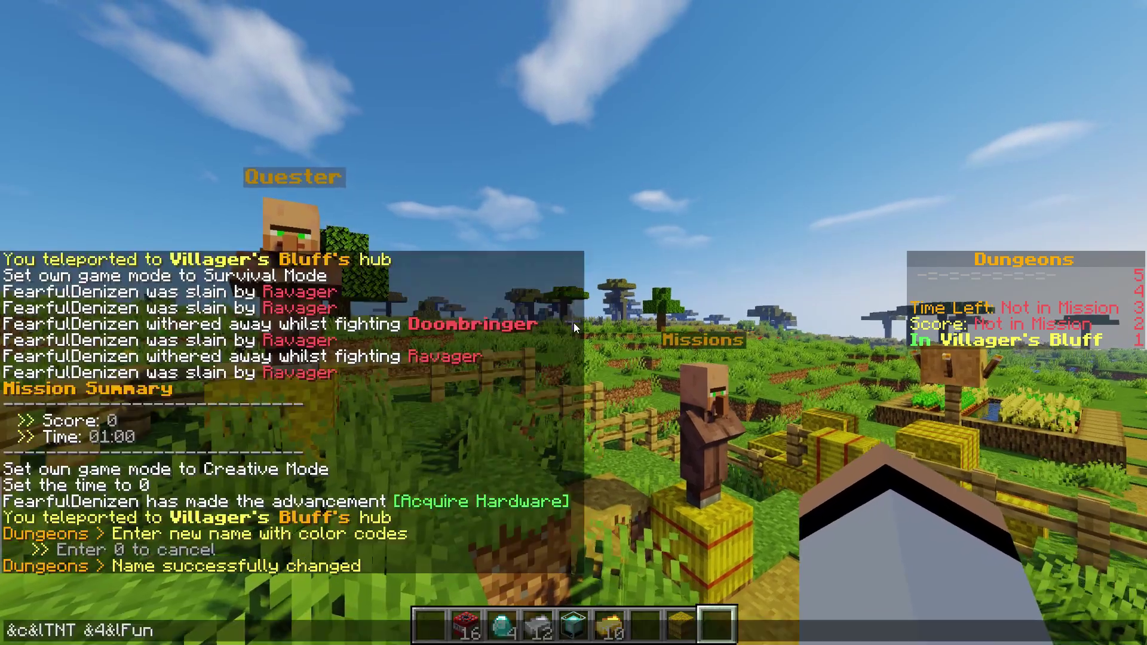
key(Return)
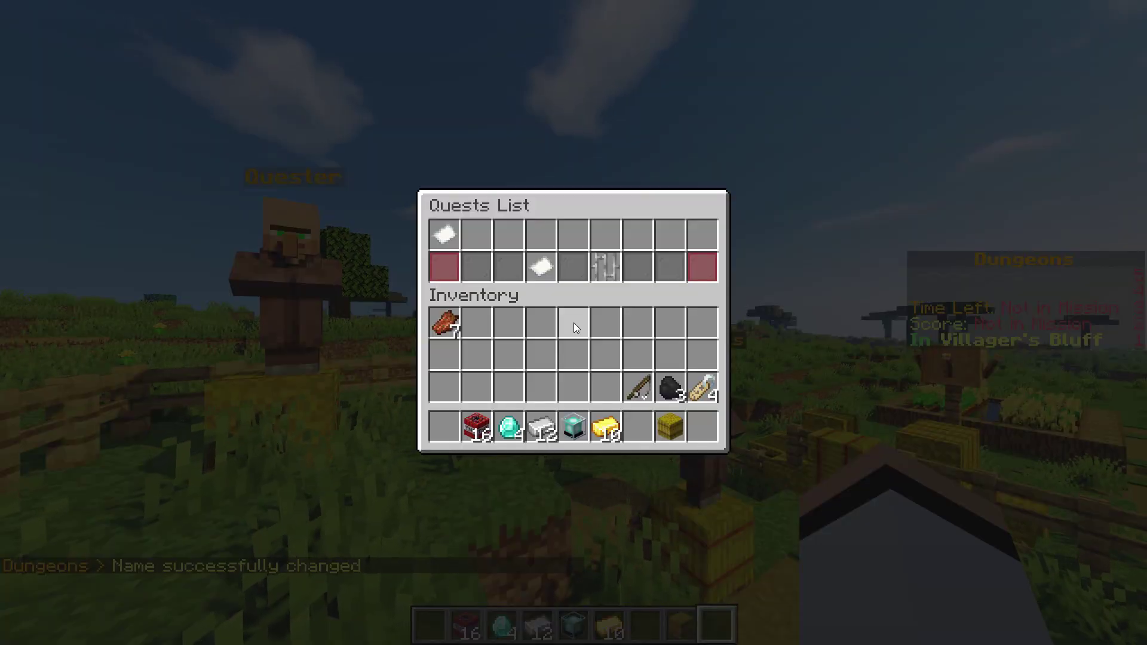
Set the TNT Fun description to '&eSubmit &f16 TNT' and reopen the quests list
click(445, 240)
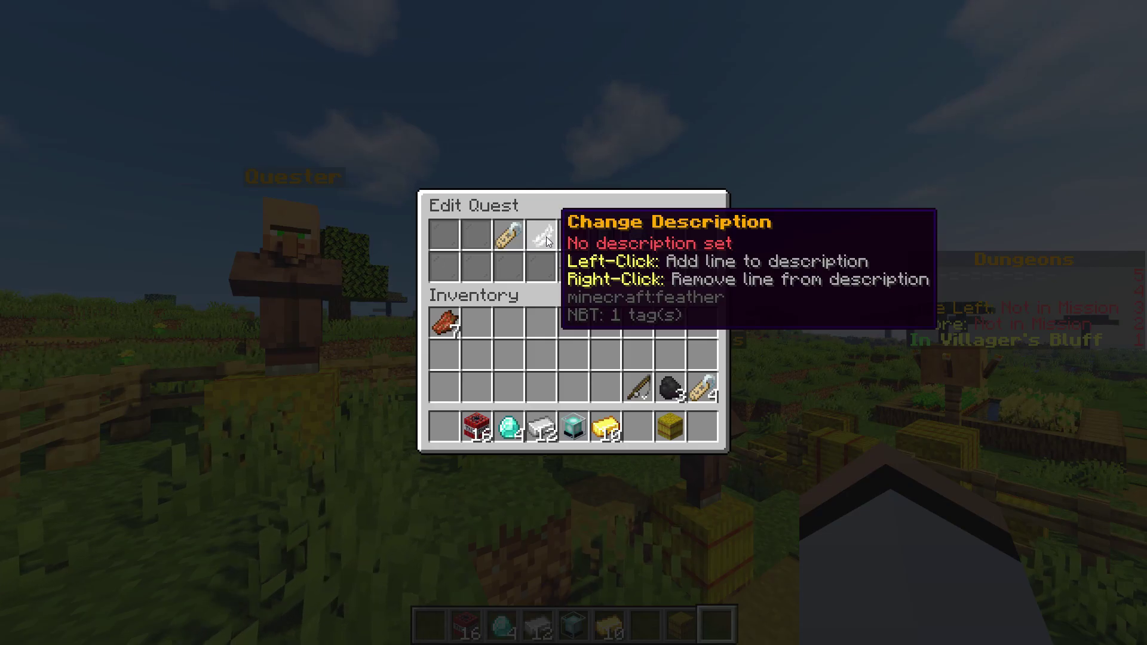
click(546, 241)
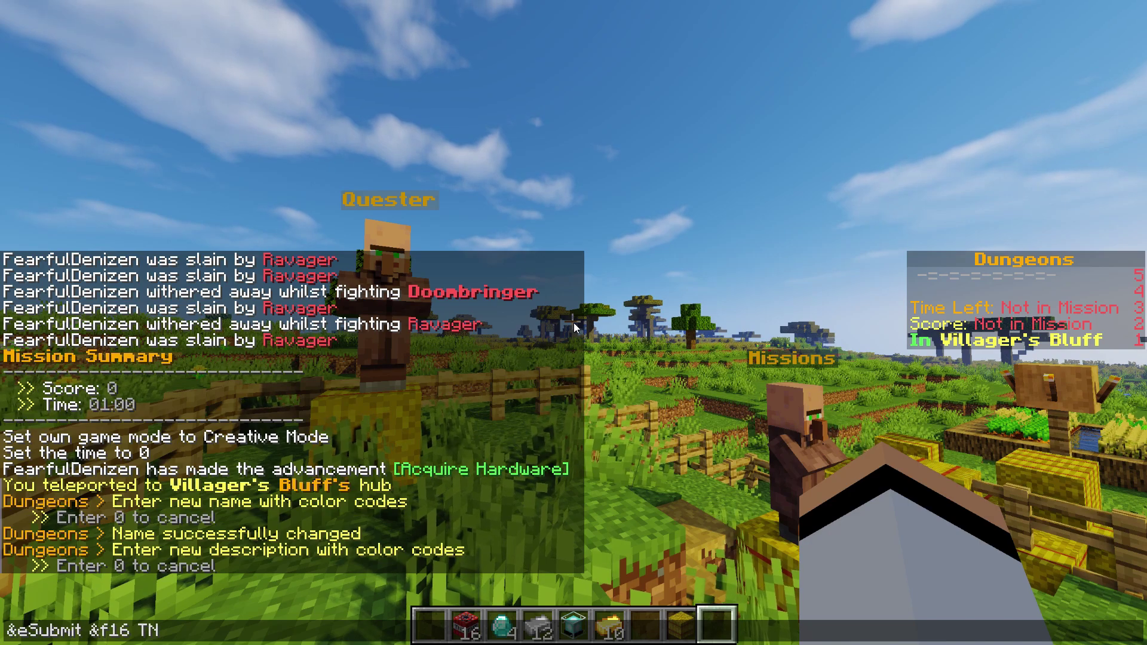
key(Return)
key(t)
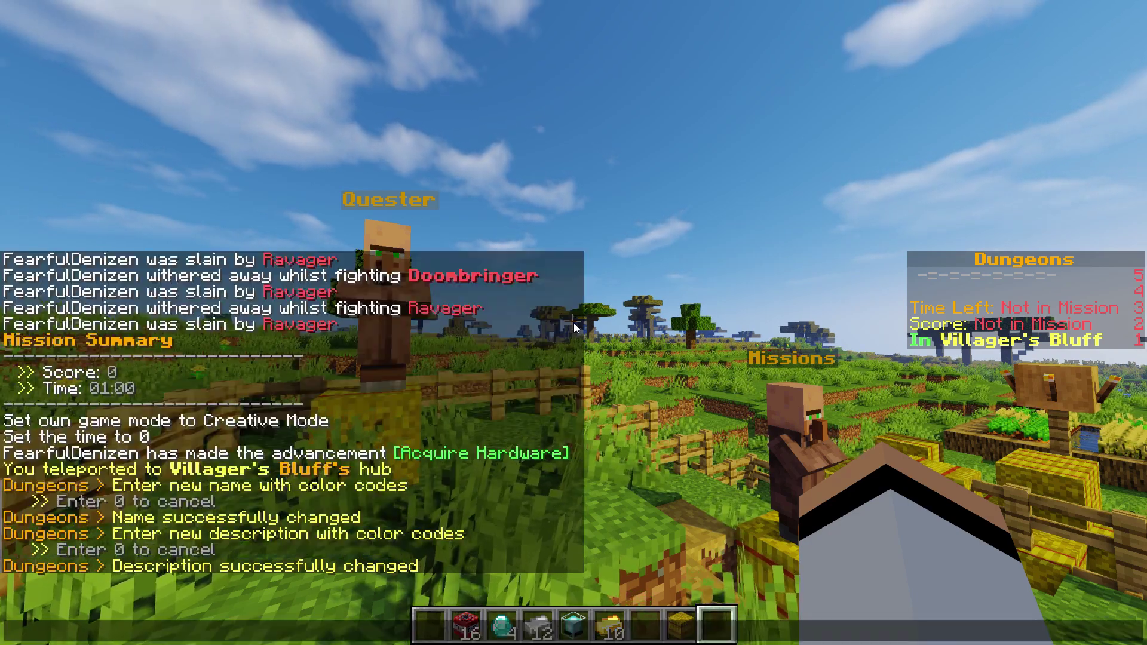
key(Return)
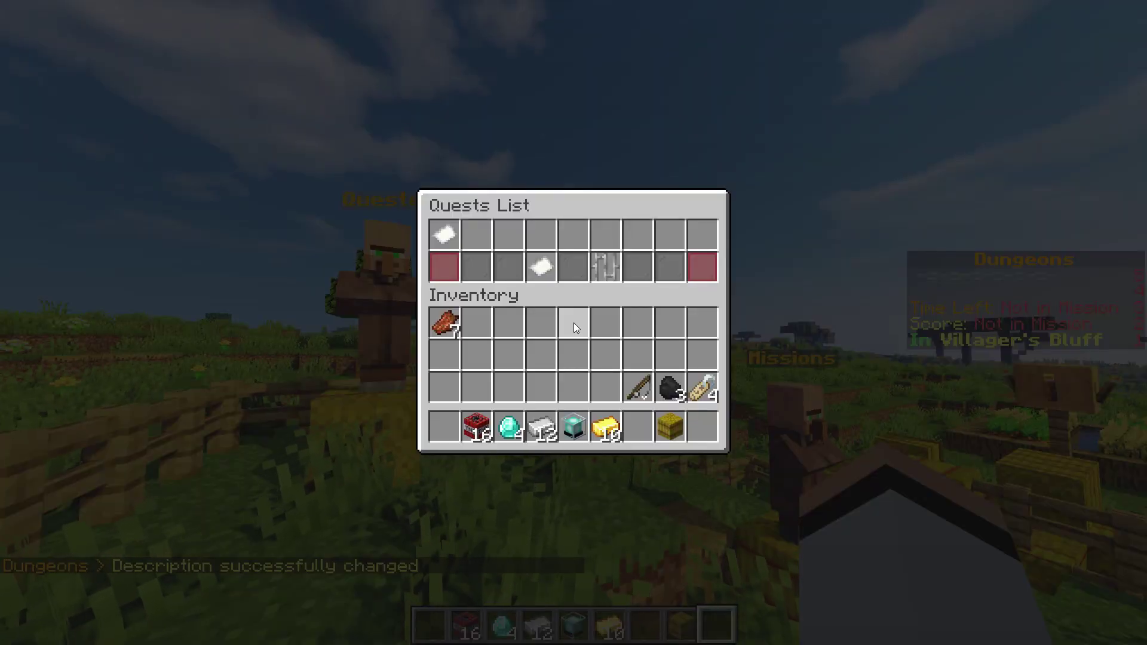
Add the description line '&6Reward: &f1 Beacon' to TNT Fun and close the quest list
mouse_move(446, 234)
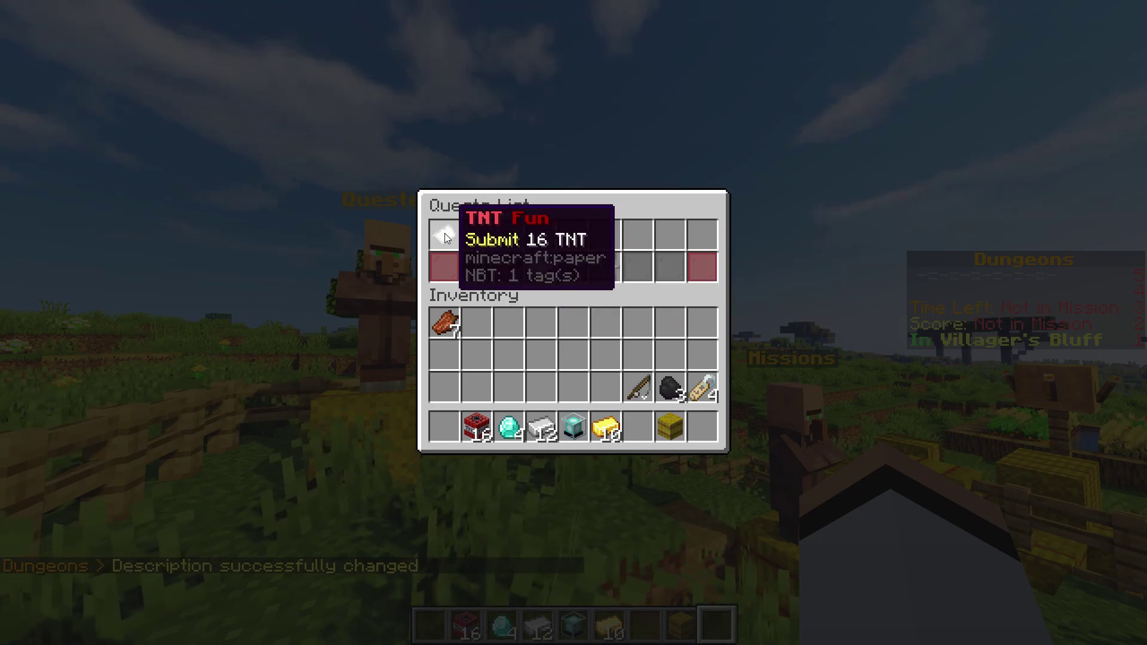
click(445, 237)
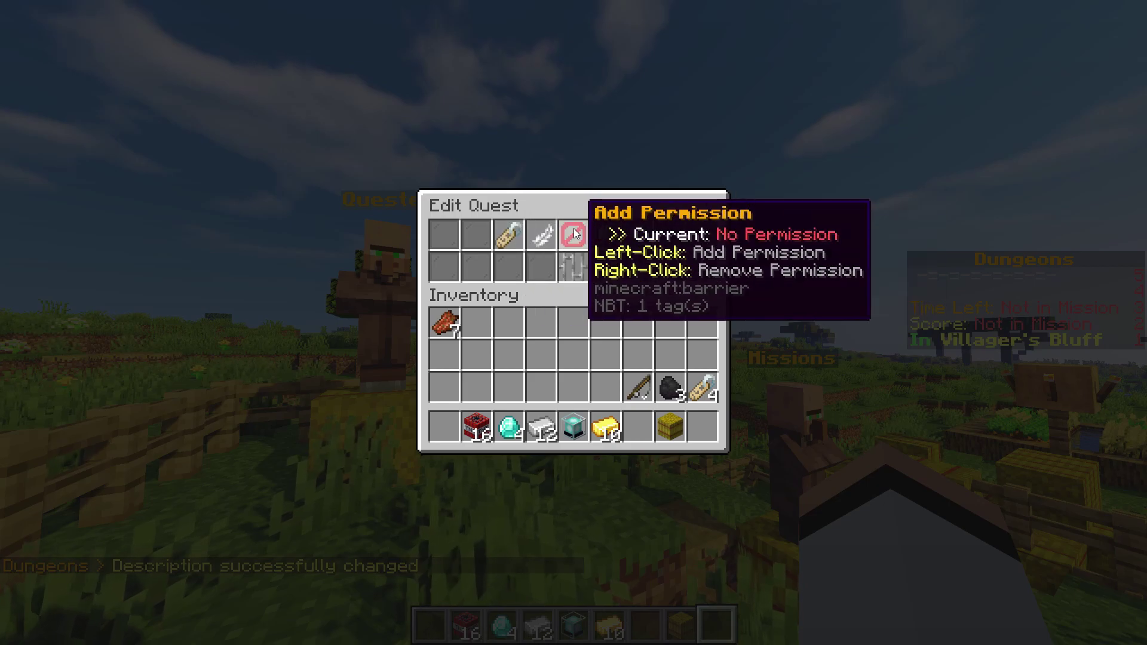
click(542, 233)
text(t)
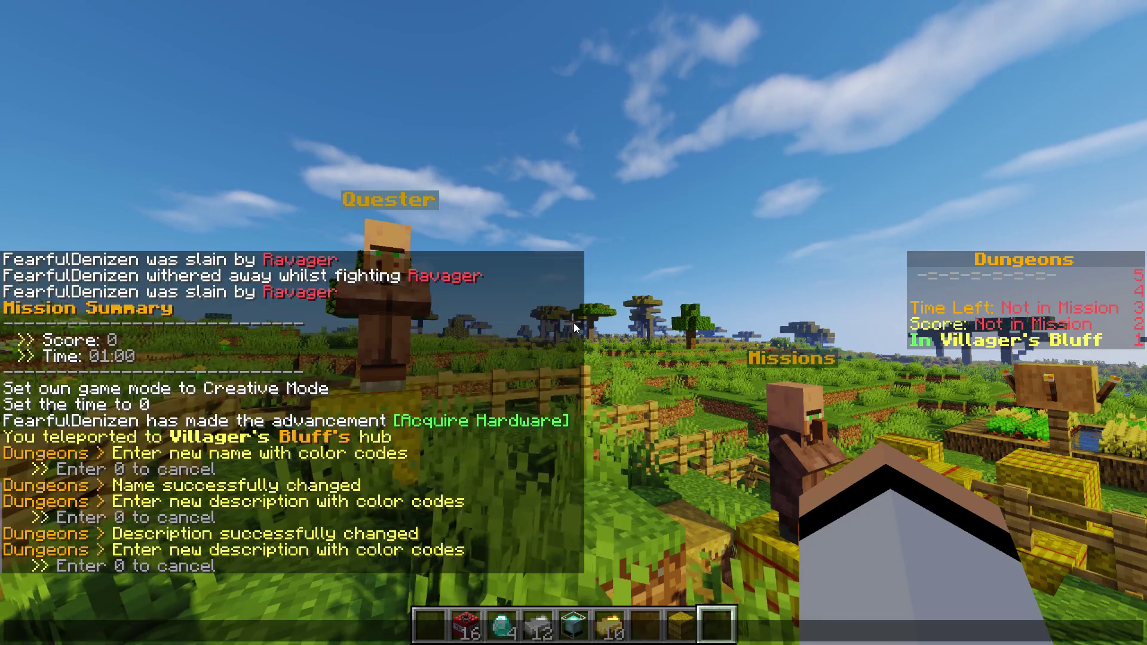
text(&)
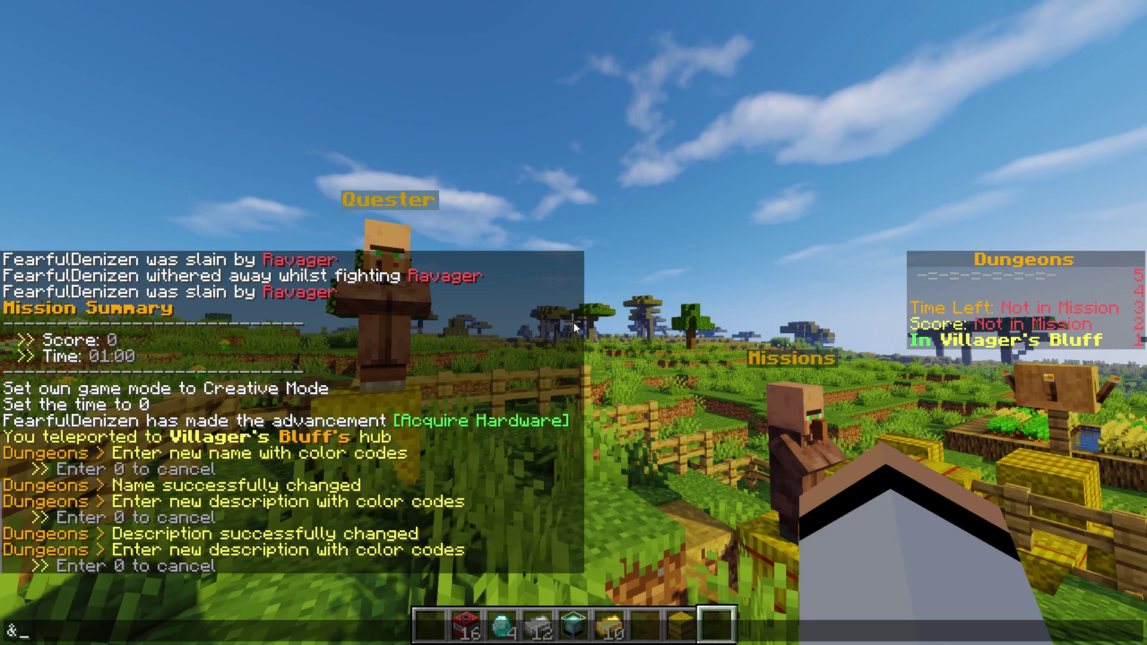
text(6Reward)
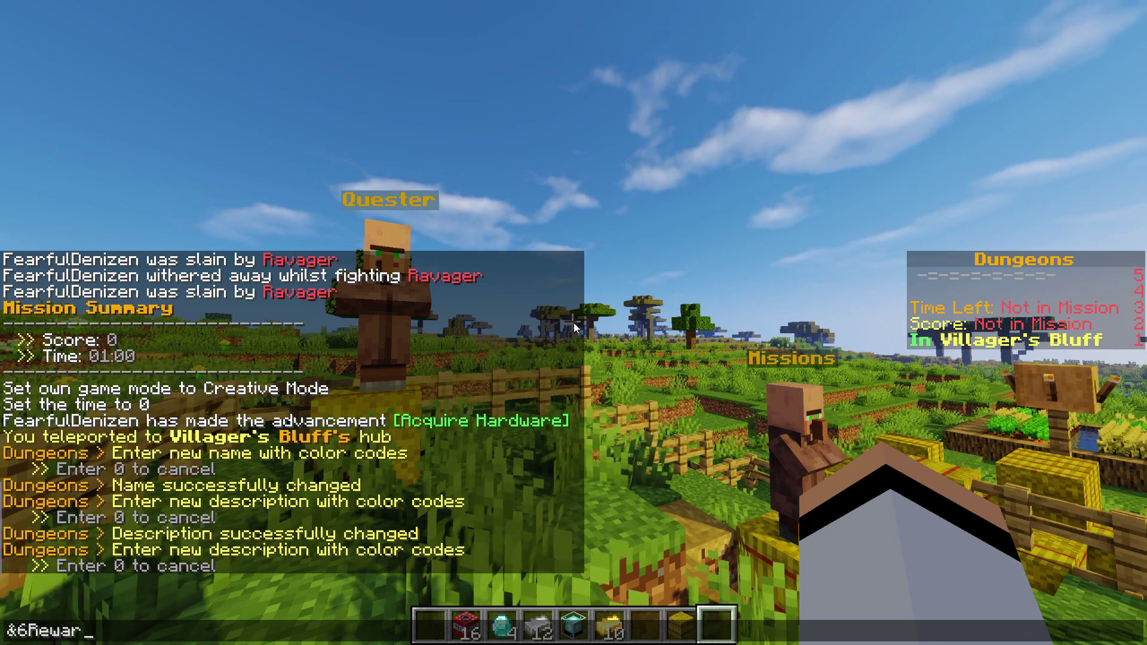
key(Return)
mouse_move(442, 245)
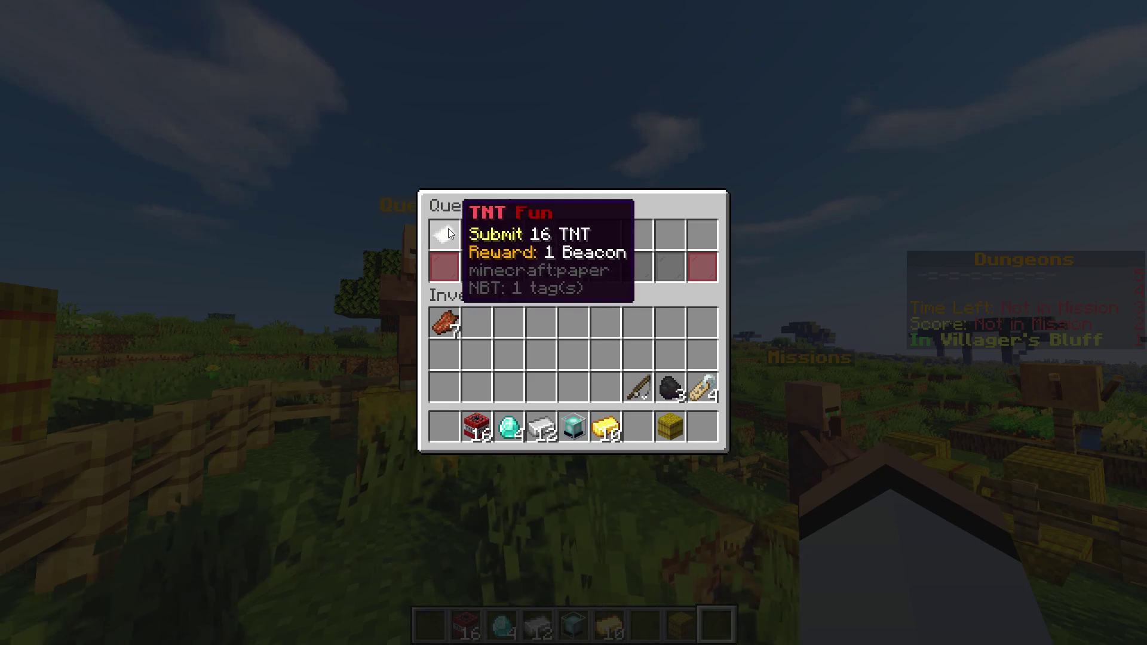
key(Escape)
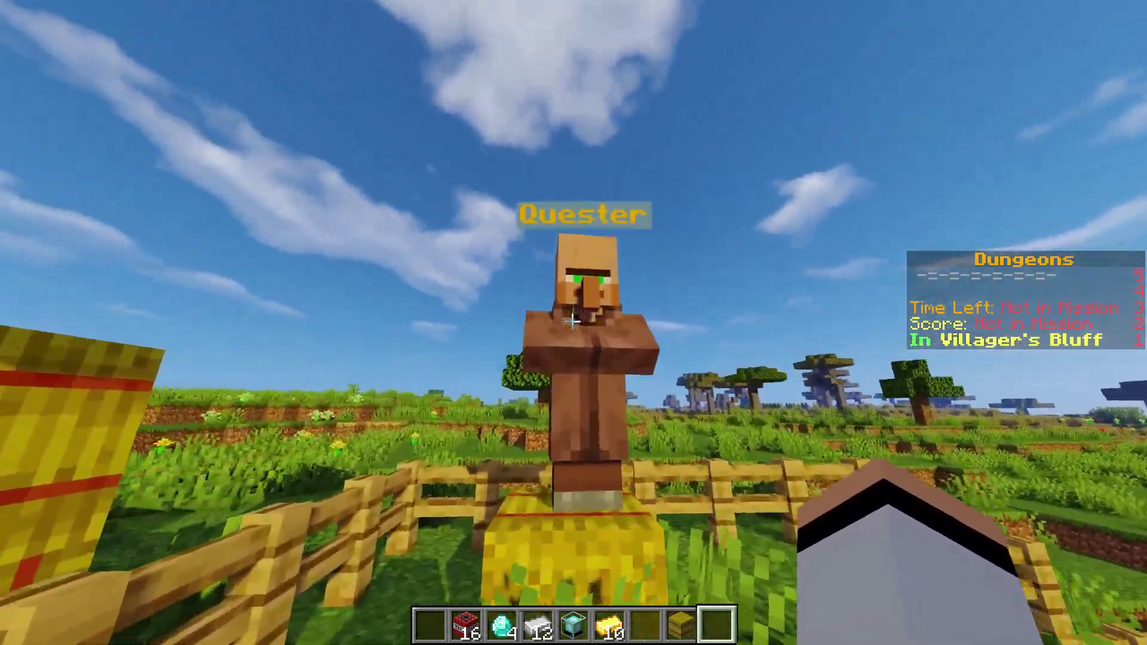
Check the Quester villager's quest list and edit menu several times to confirm TNT Fun appears
right_click(573, 322)
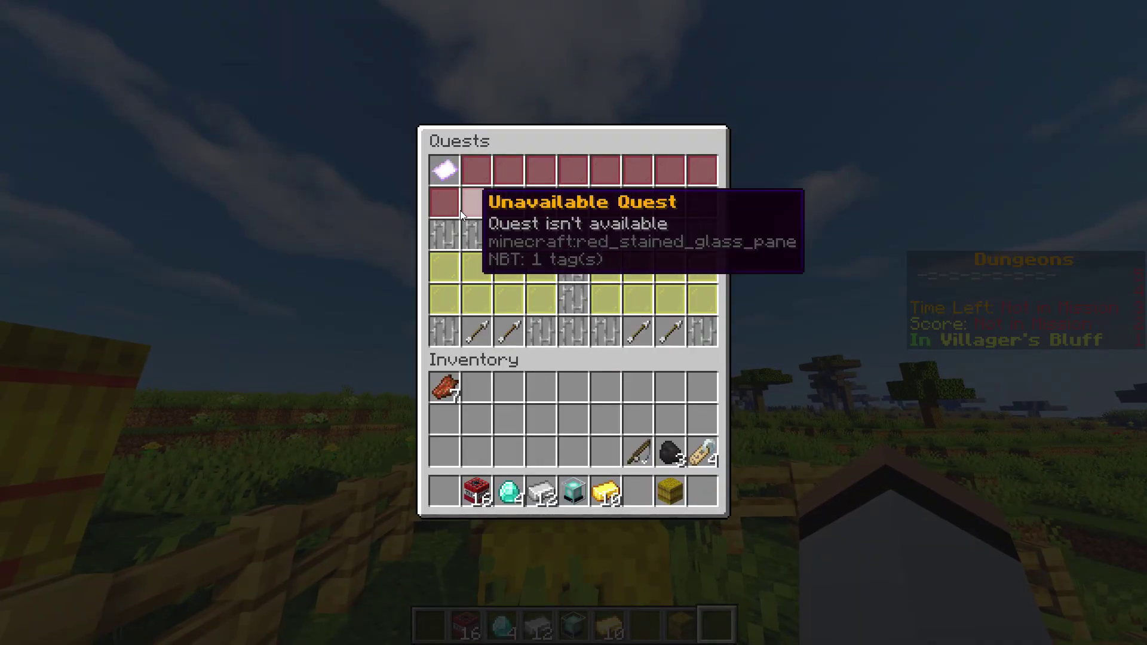
key(Escape)
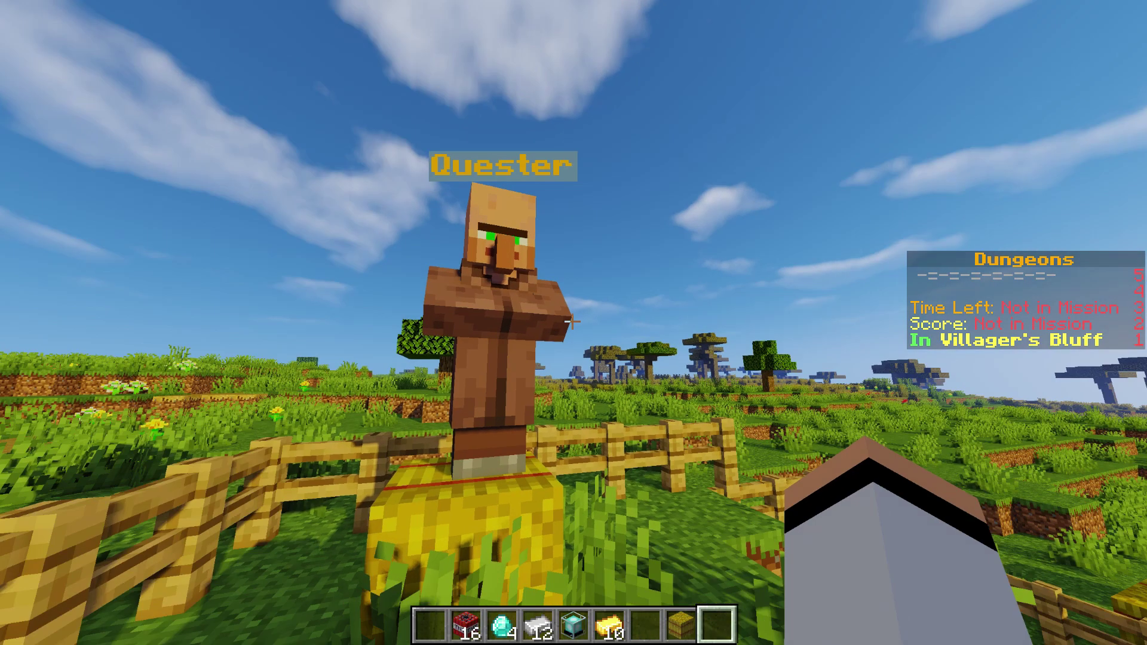
right_click(572, 322)
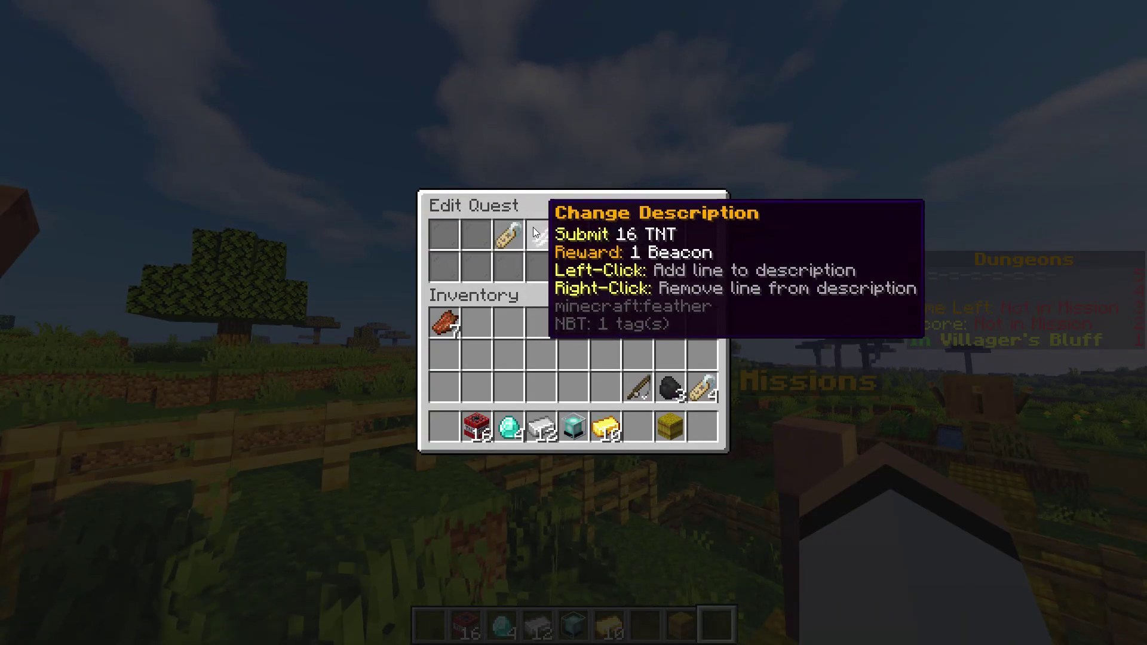
key(Escape)
right_click(573, 323)
key(Escape)
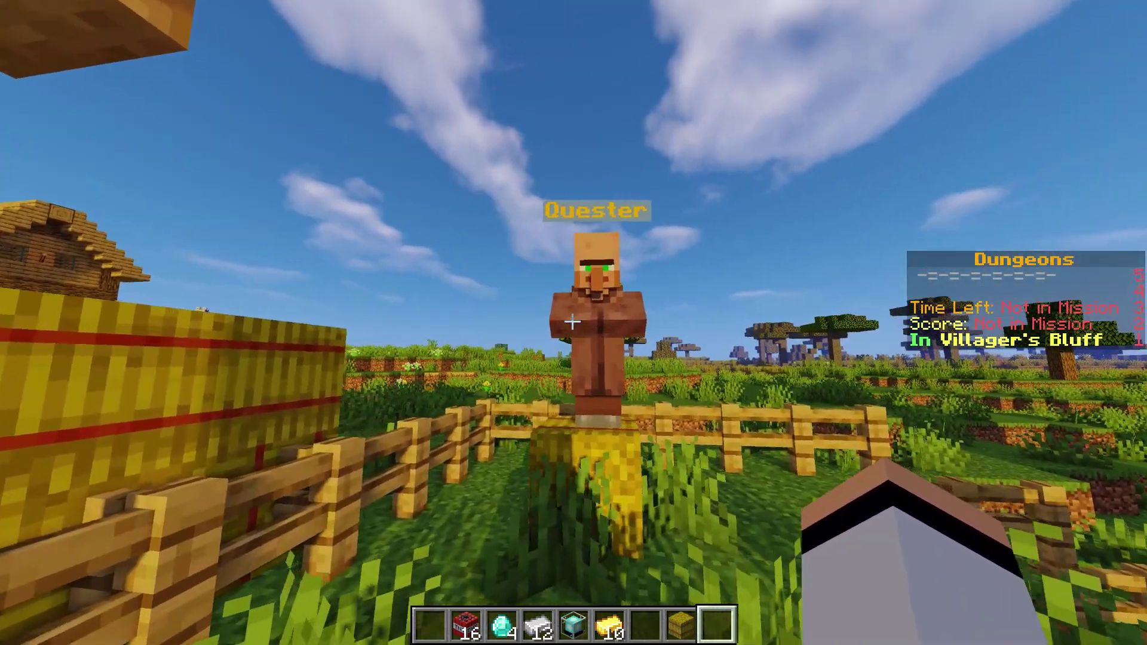
right_click(572, 323)
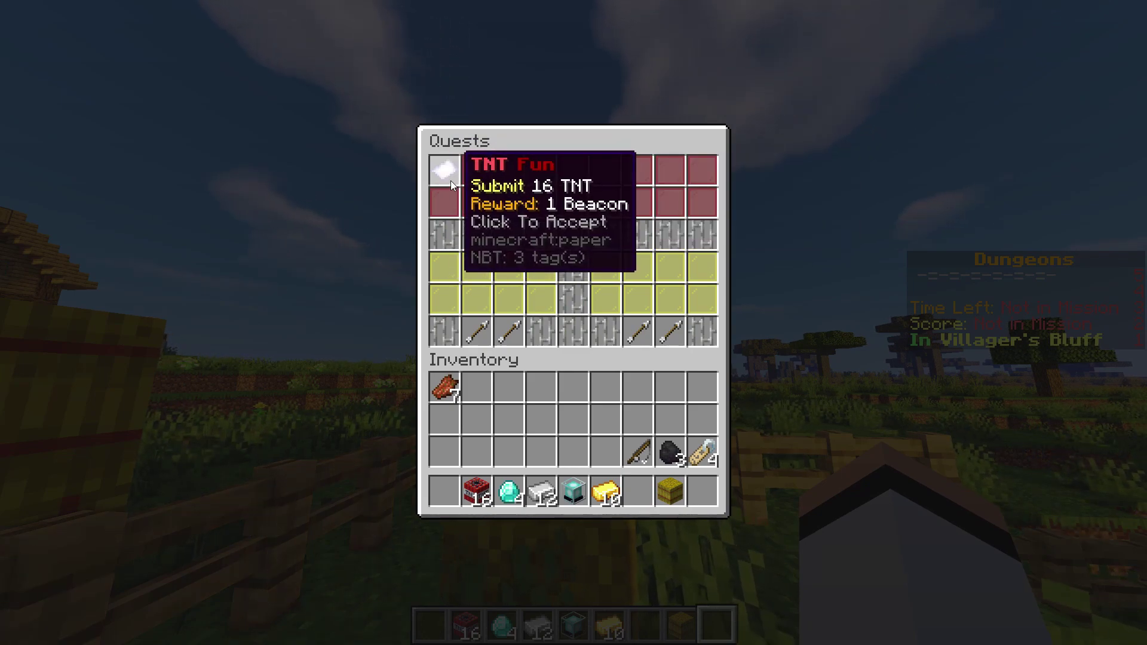
key(Escape)
Accept the TNT Fun quest as a player, then open its Edit Quest menu
key(s)
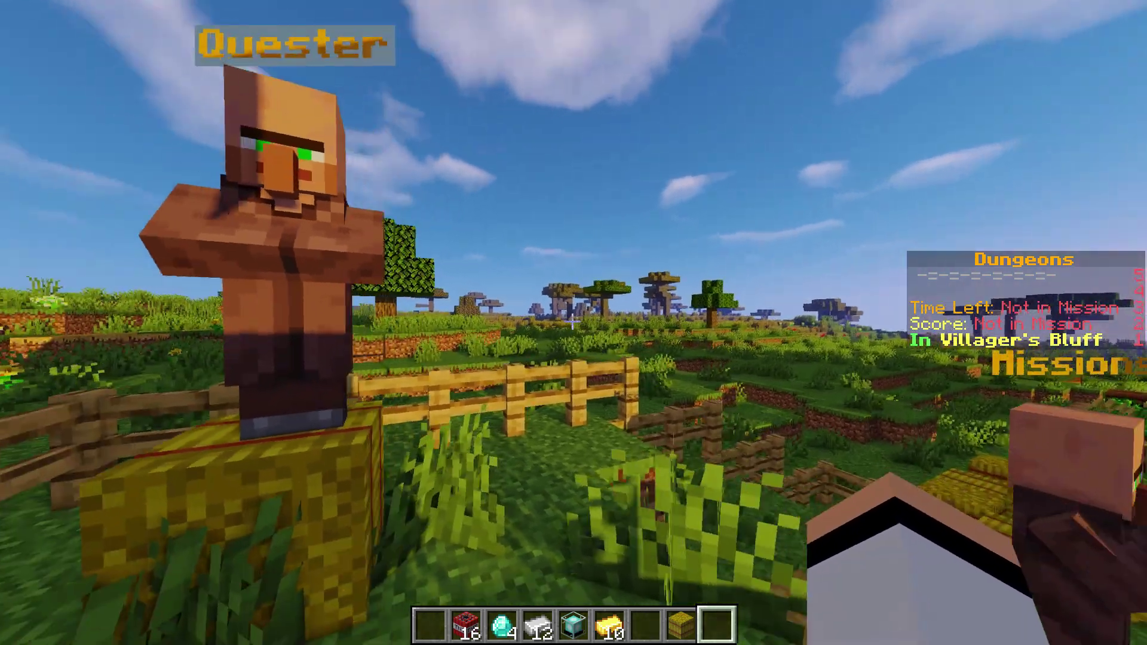
key(w)
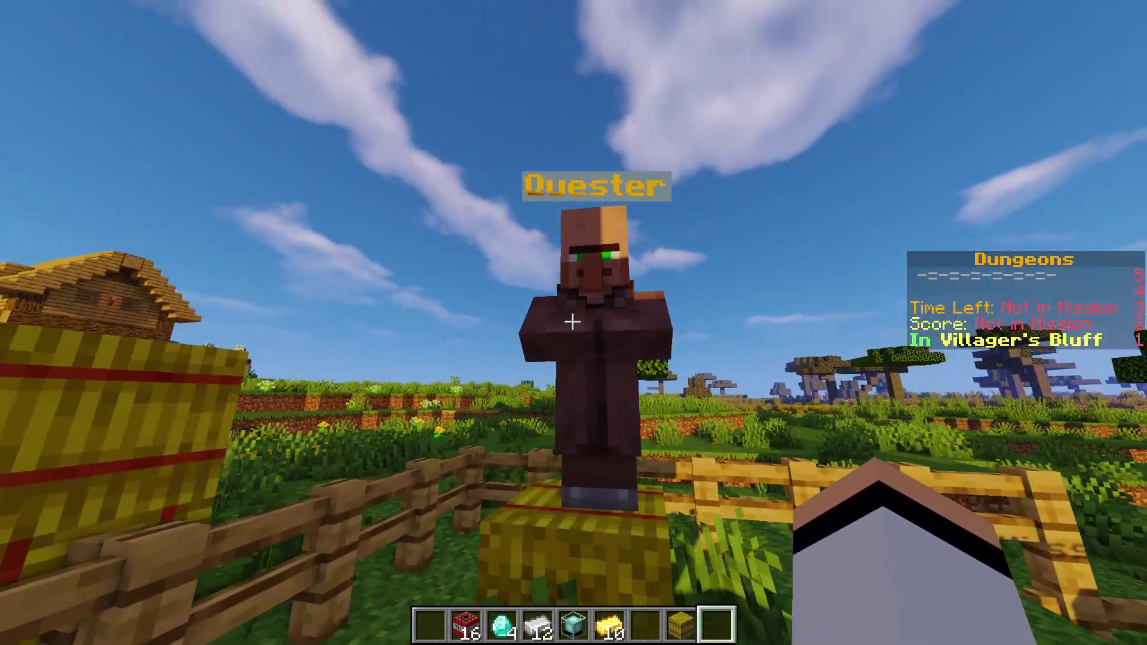
right_click(572, 322)
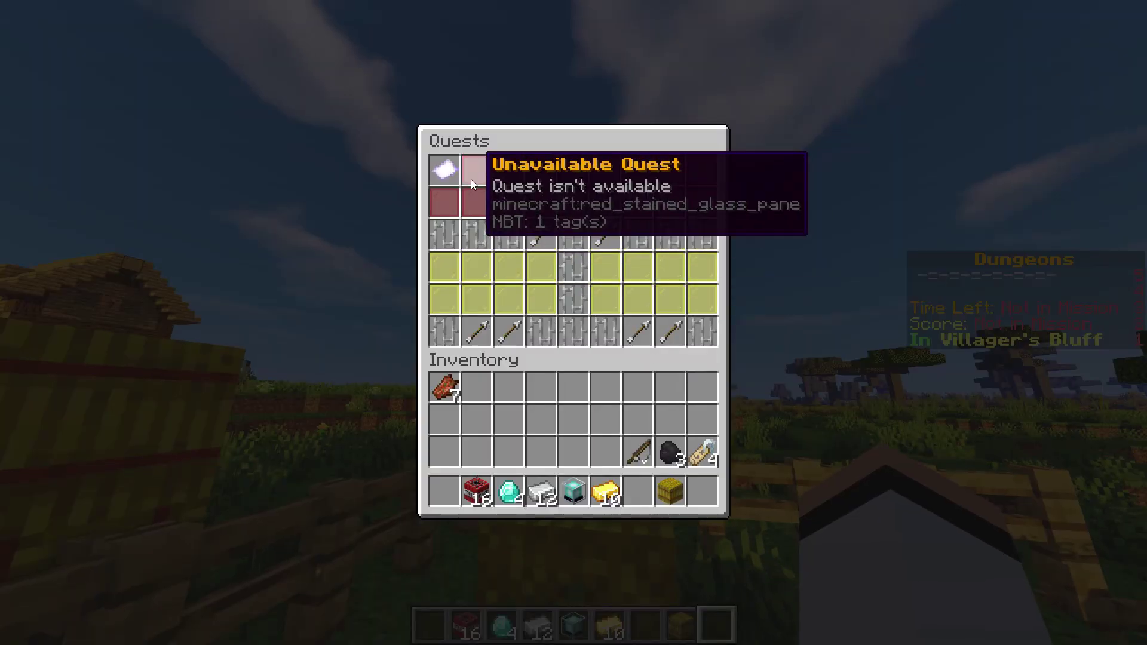
click(438, 174)
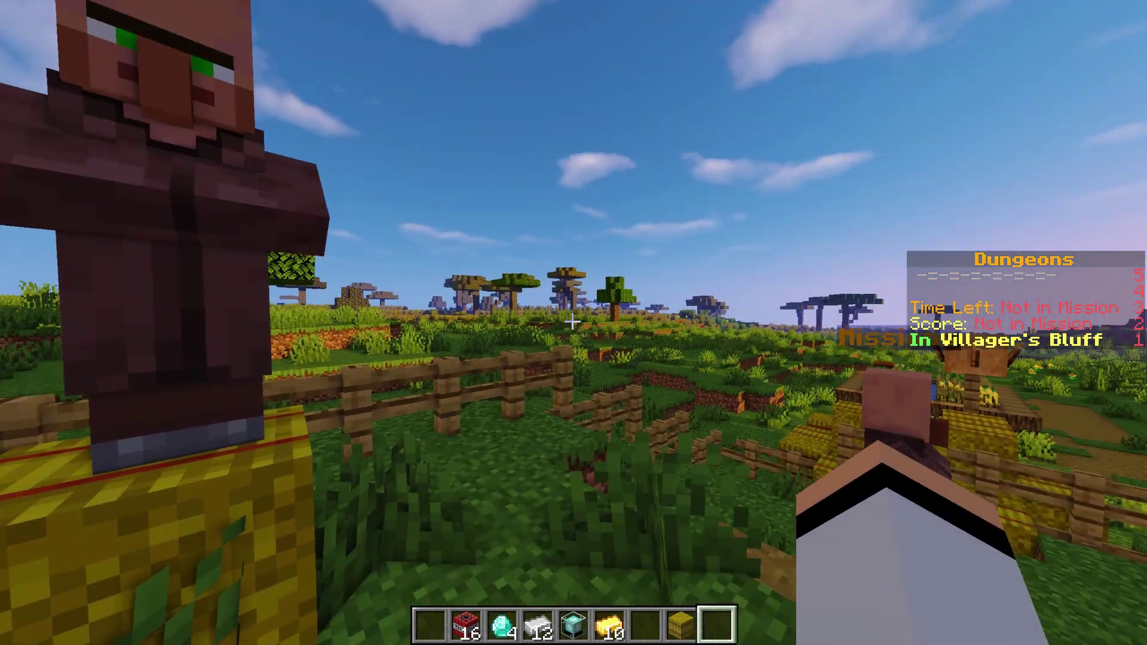
key(s)
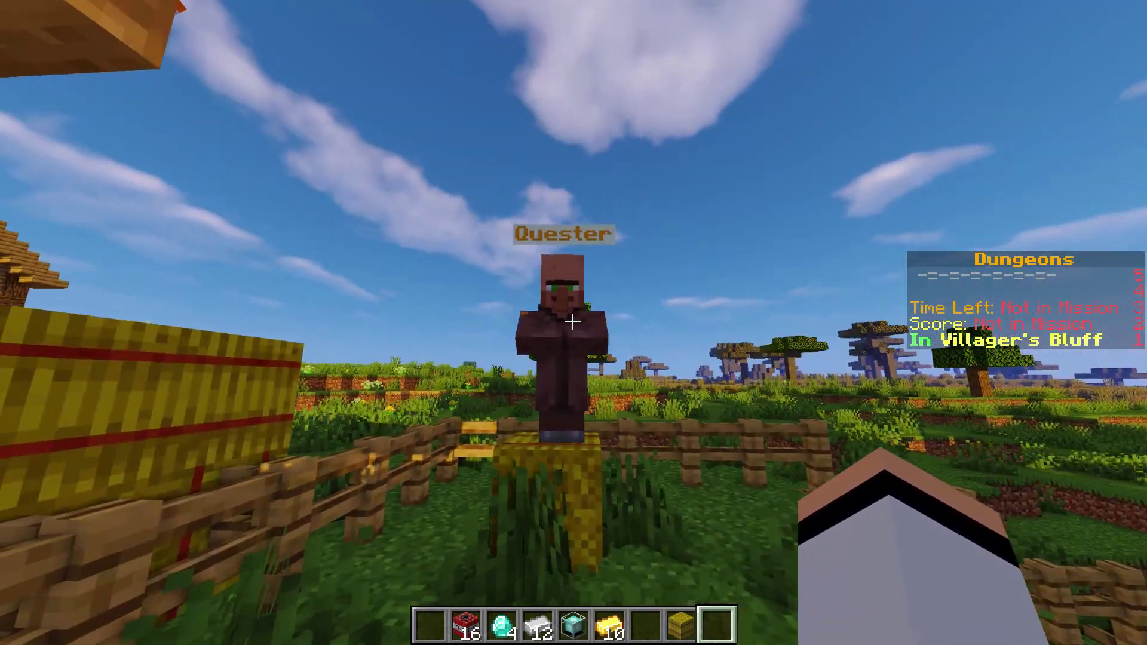
right_click(573, 323)
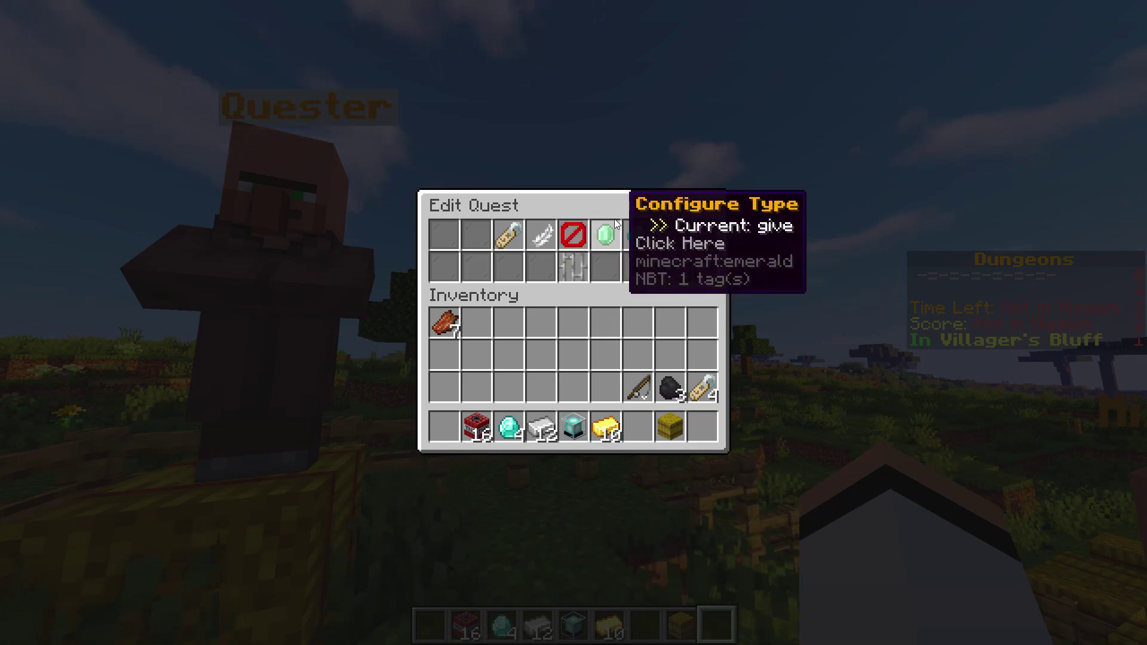
Open the Quest Types menu through the emerald Configure Type slot in Edit Quest
click(607, 237)
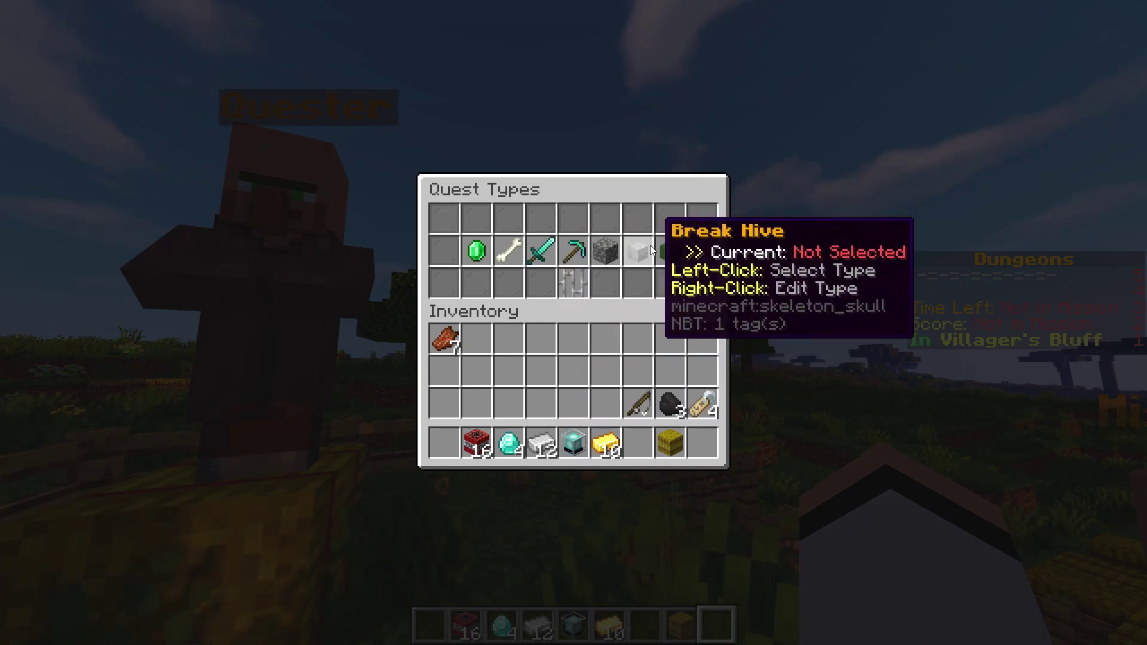
Inspect the Join Mission and Kill Entity settings, then toggle Break Block and select Give Item
click(508, 254)
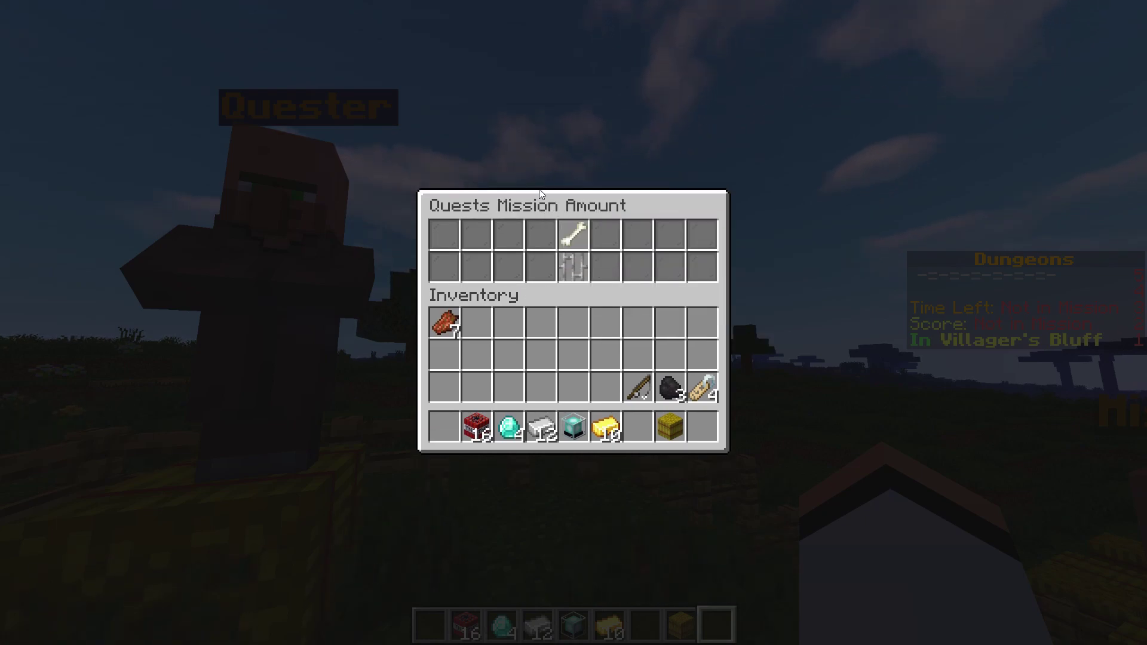
click(570, 257)
click(533, 250)
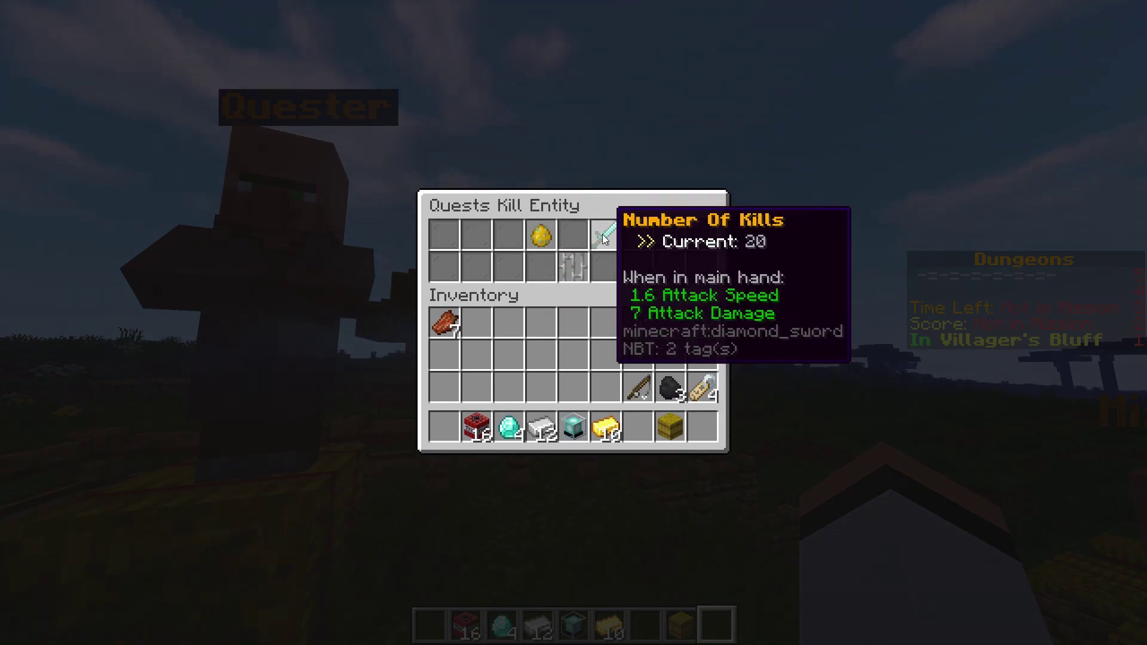
click(587, 267)
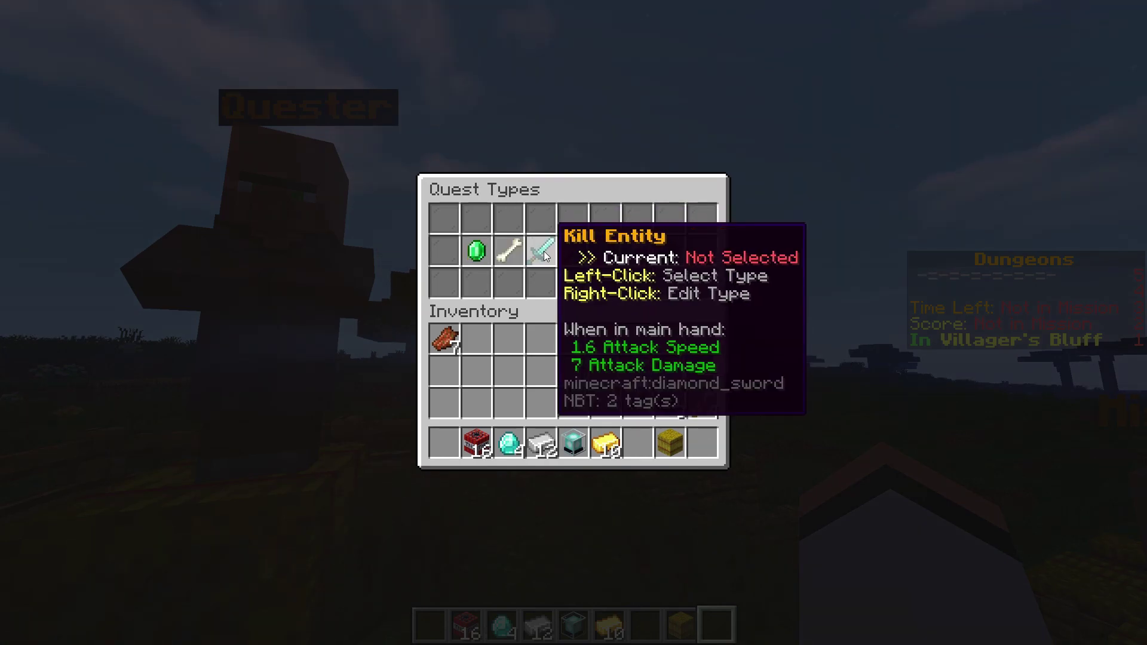
click(571, 250)
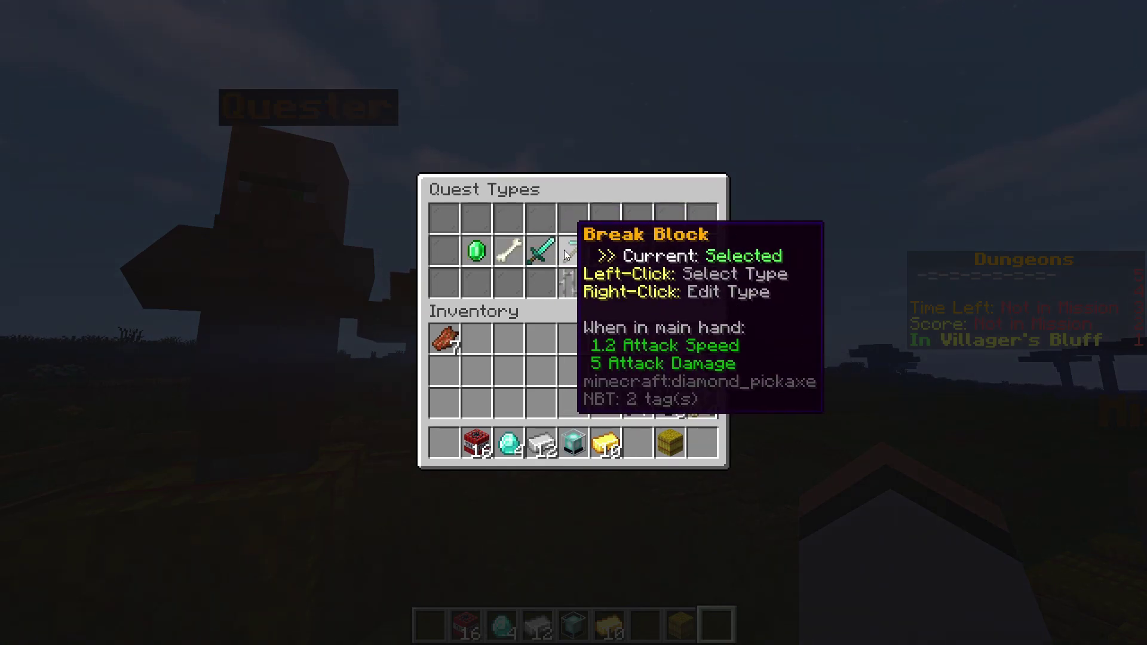
click(484, 248)
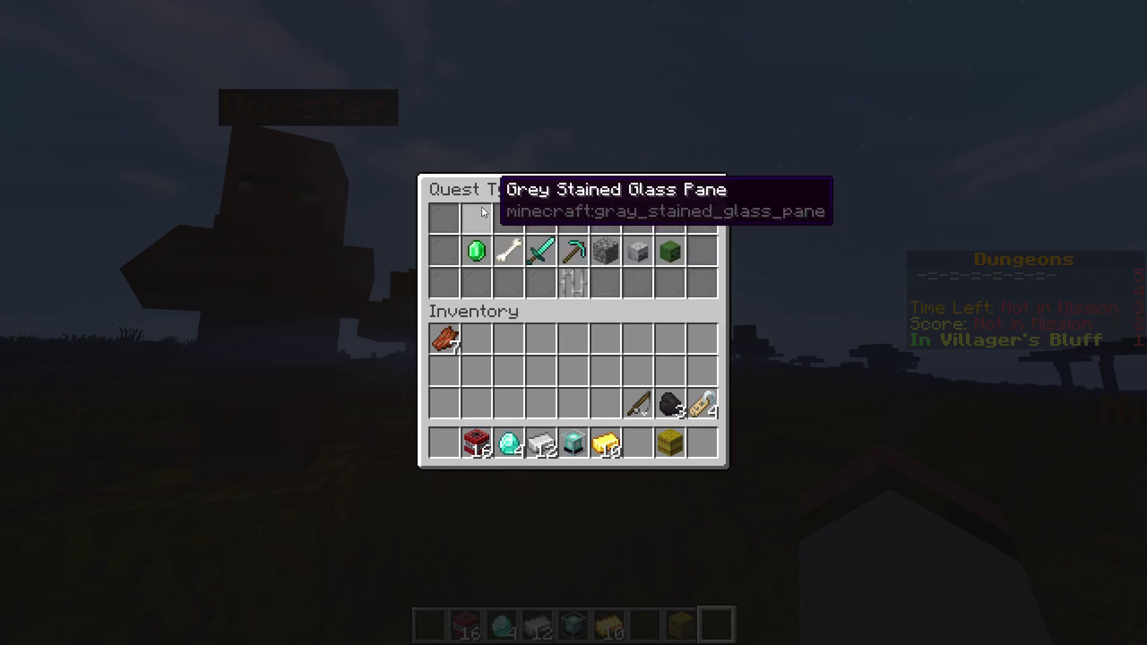
Make 16 TNT the items the Give Item quest type requires and save
right_click(477, 252)
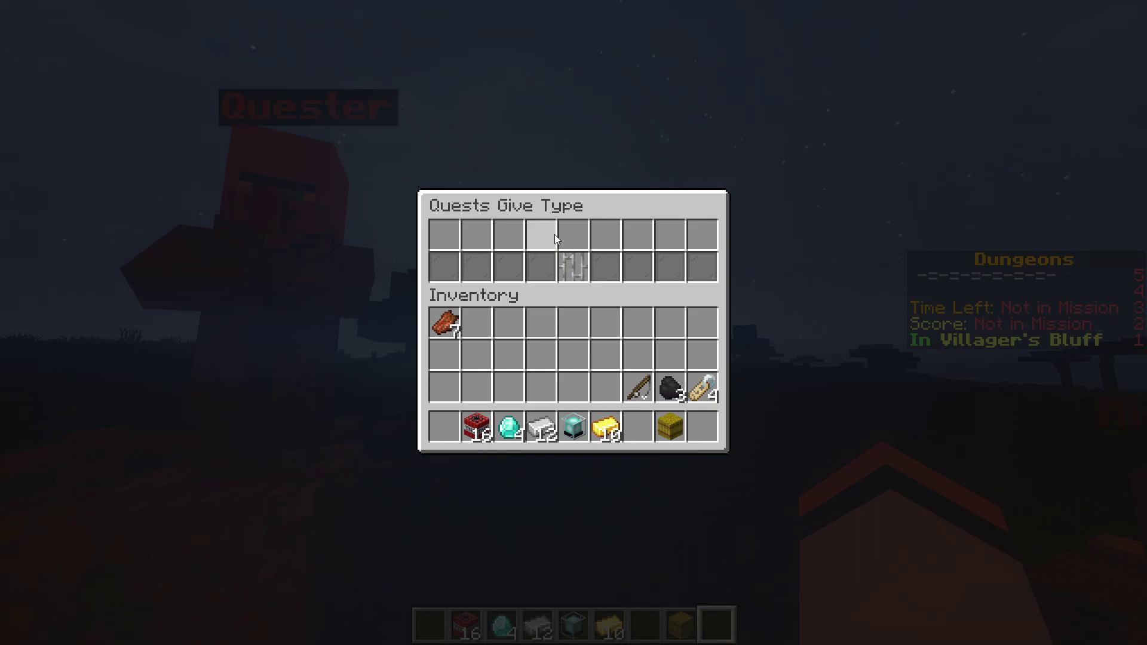
click(477, 429)
click(441, 232)
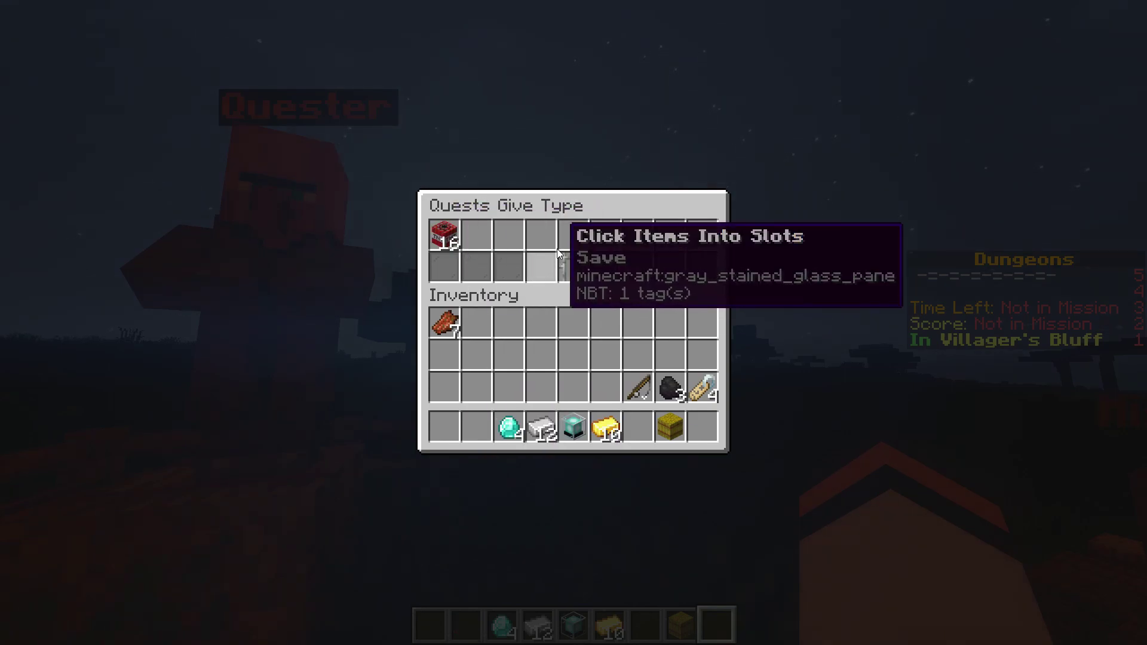
click(578, 270)
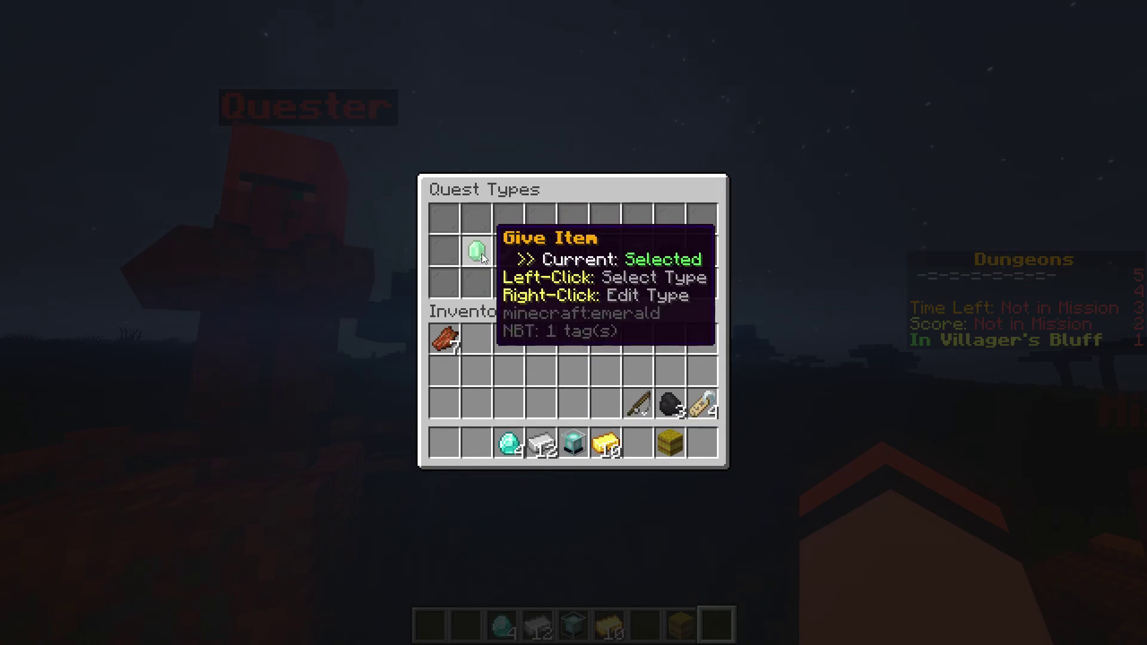
Check the saved TNT requirement, return to Edit Quest, and open the rewards settings
right_click(481, 254)
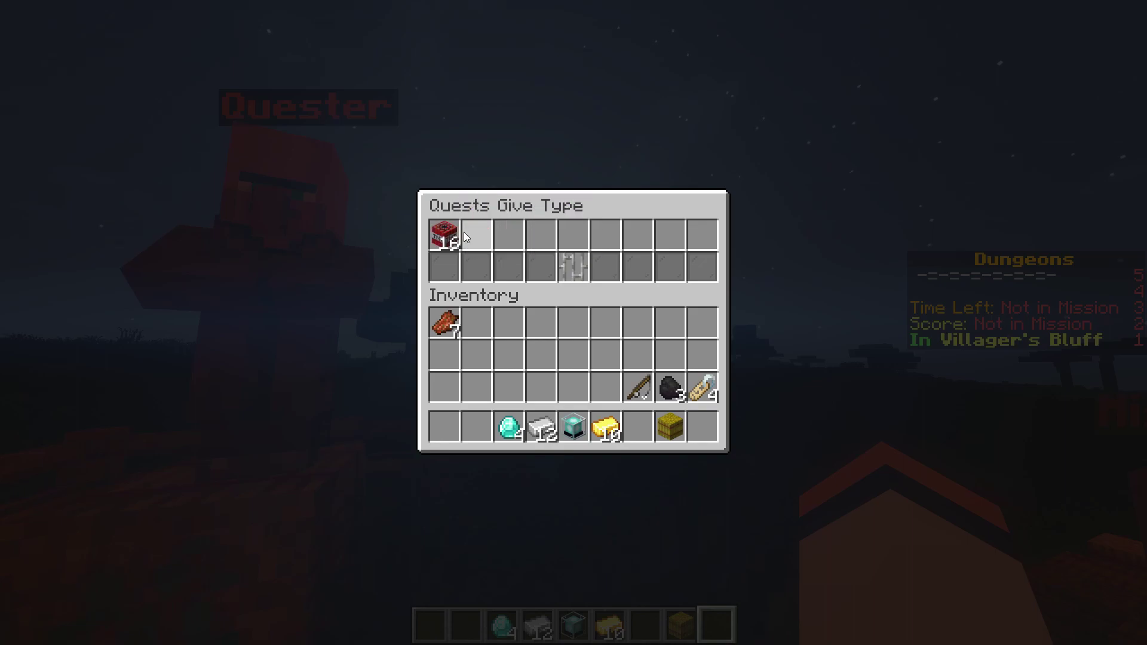
click(567, 266)
click(574, 267)
click(638, 237)
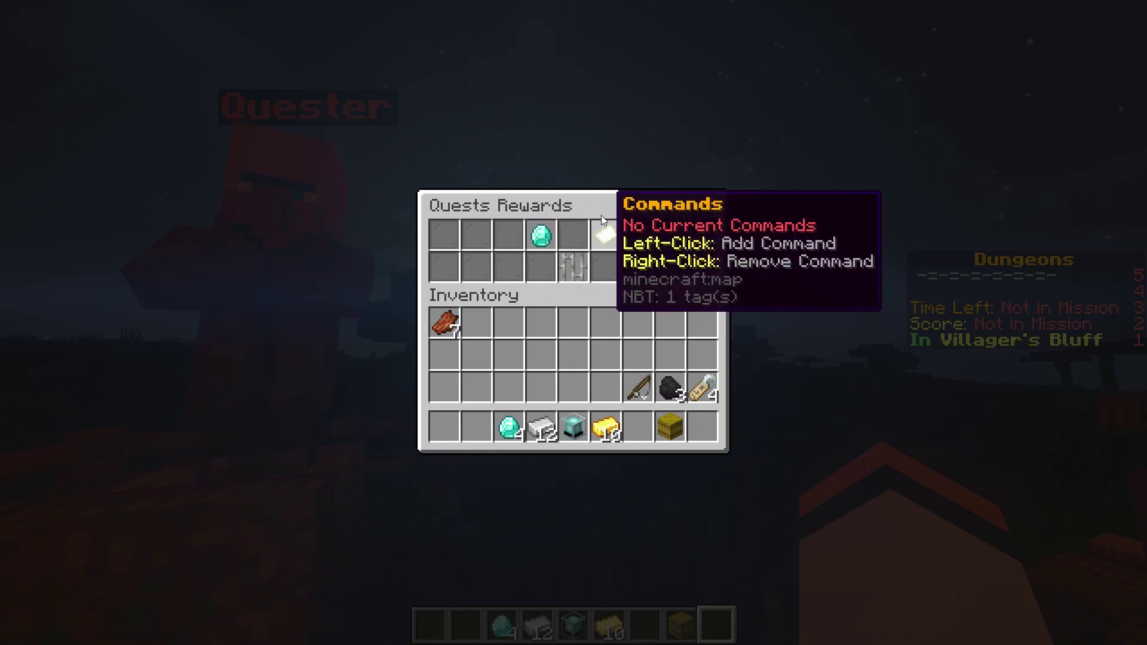
Place a Beacon as TNT Fun's reward item, save it, and return to Edit Quest
click(536, 227)
click(538, 265)
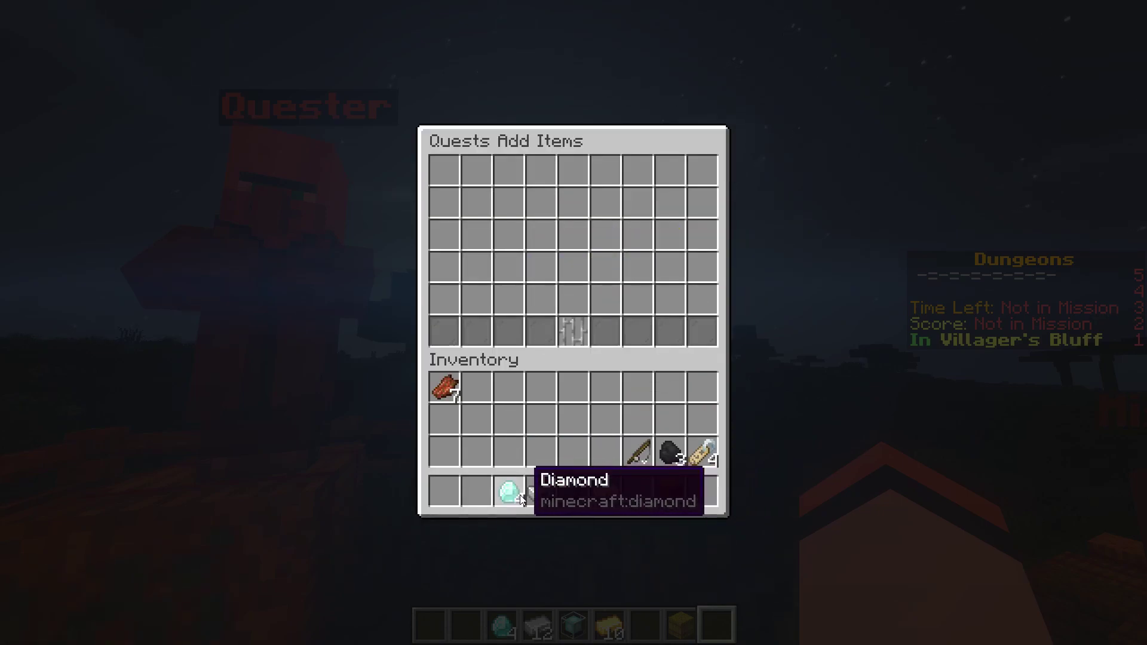
shift+click(585, 498)
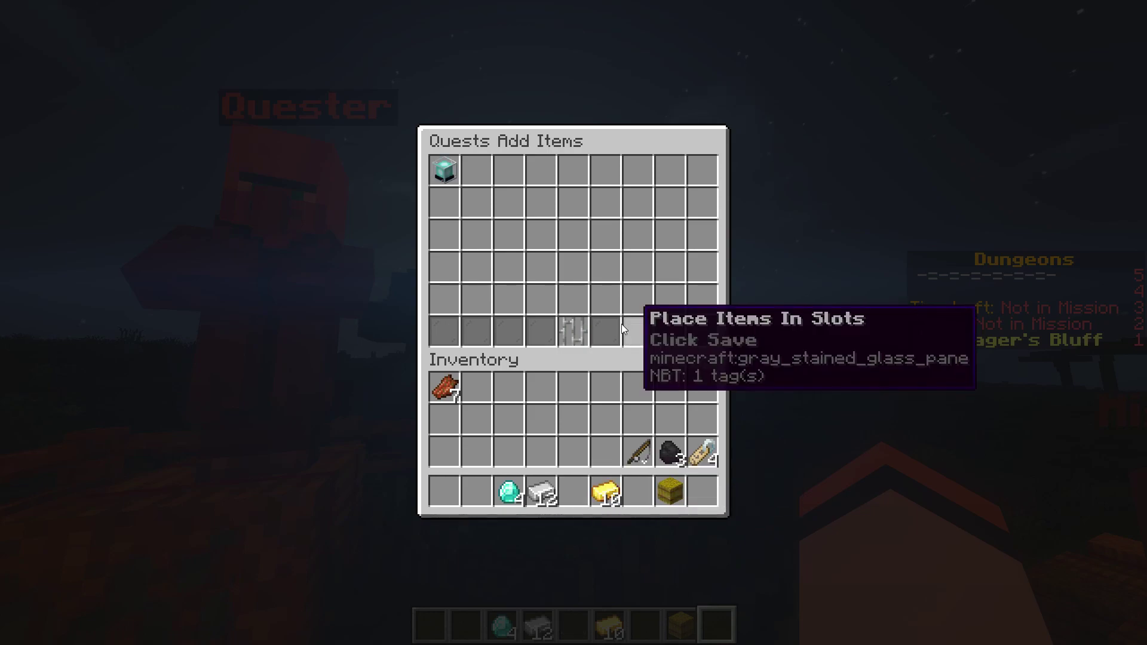
click(573, 329)
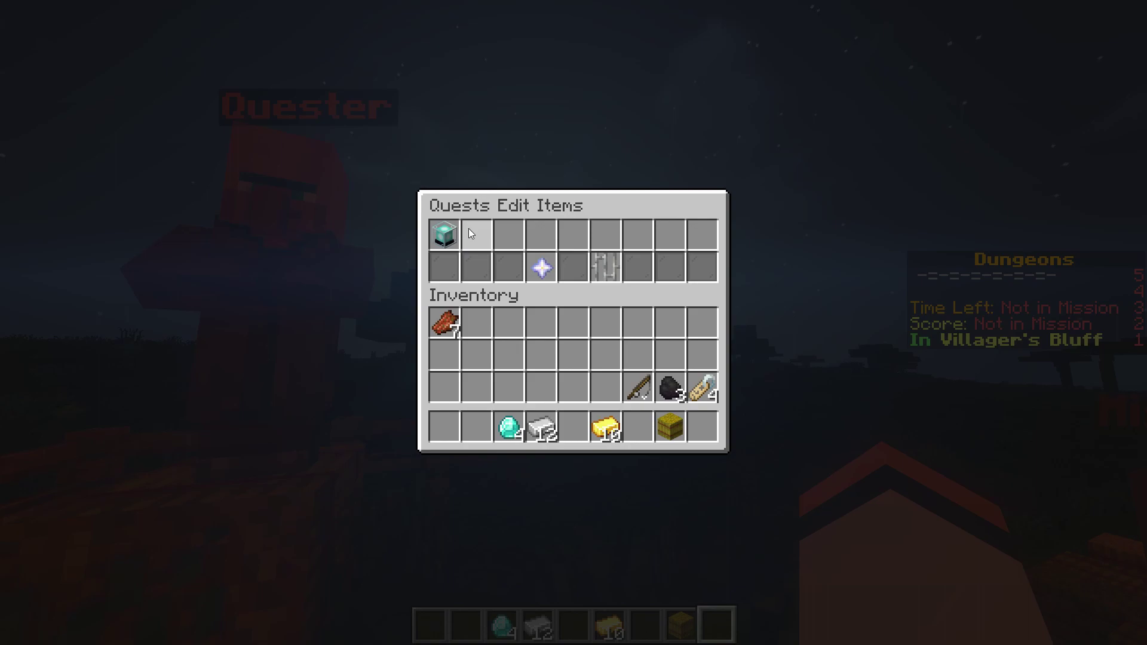
click(606, 268)
click(571, 266)
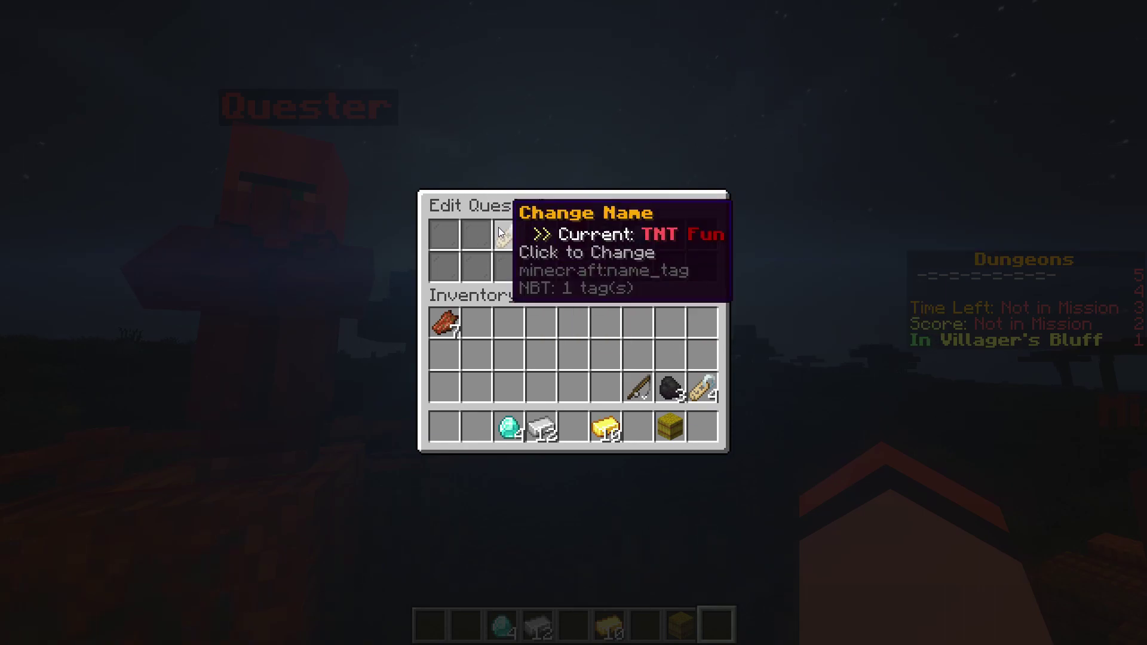
Open the Quester villager's quest list and accept the TNT Fun quest
key(Escape)
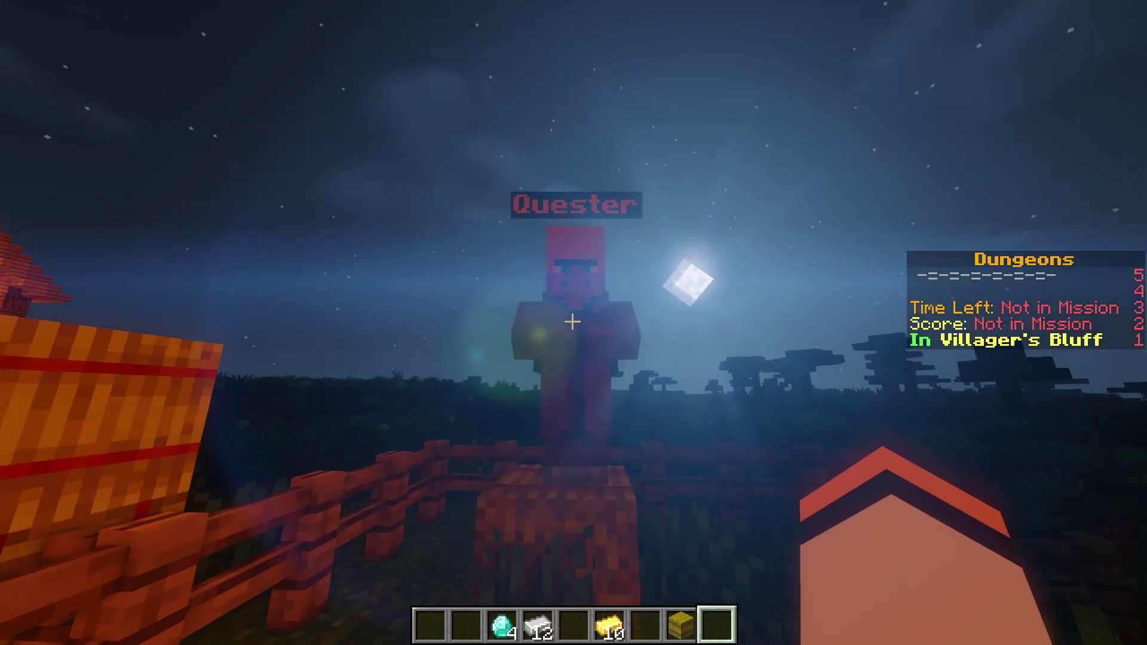
right_click(574, 323)
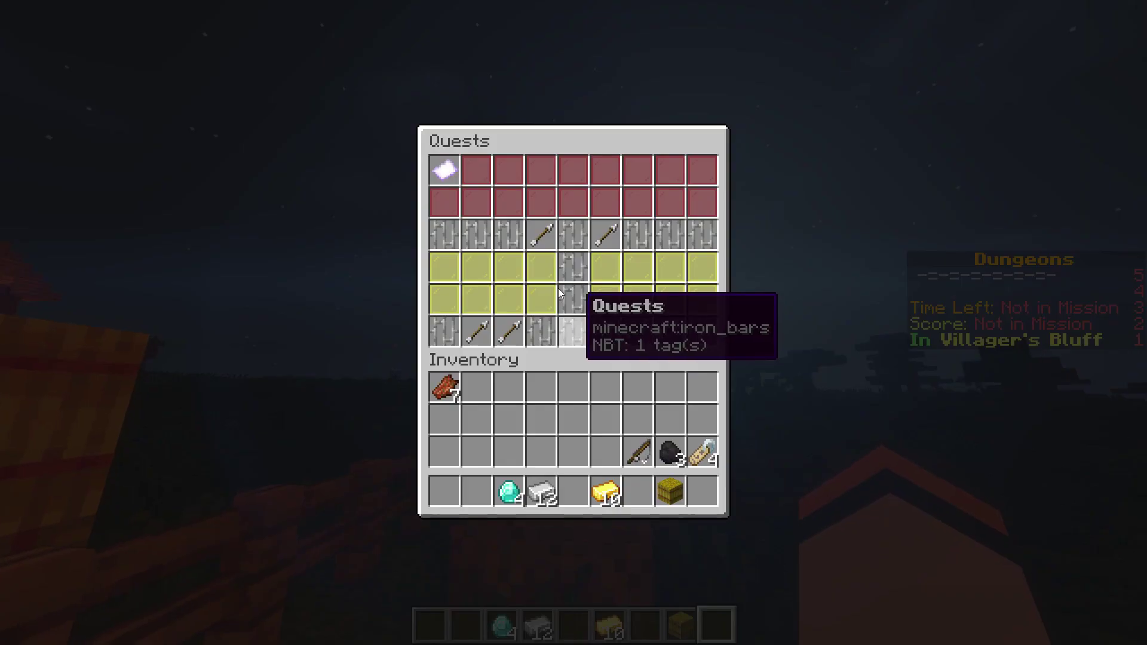
click(452, 170)
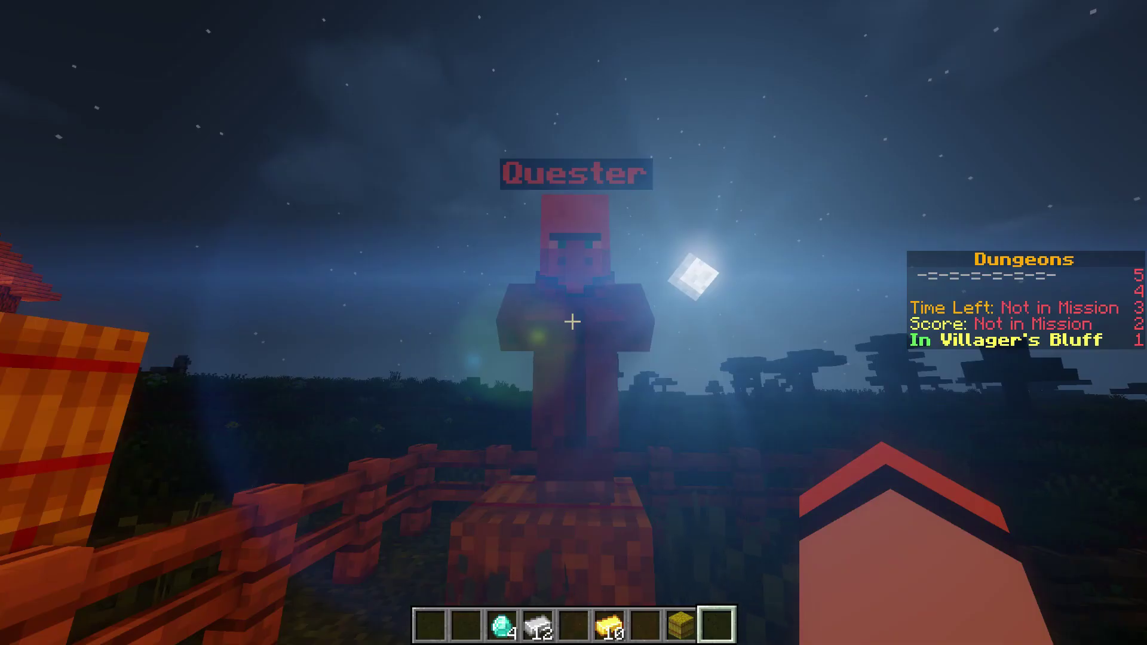
key(slash)
text(quests)
key(Return)
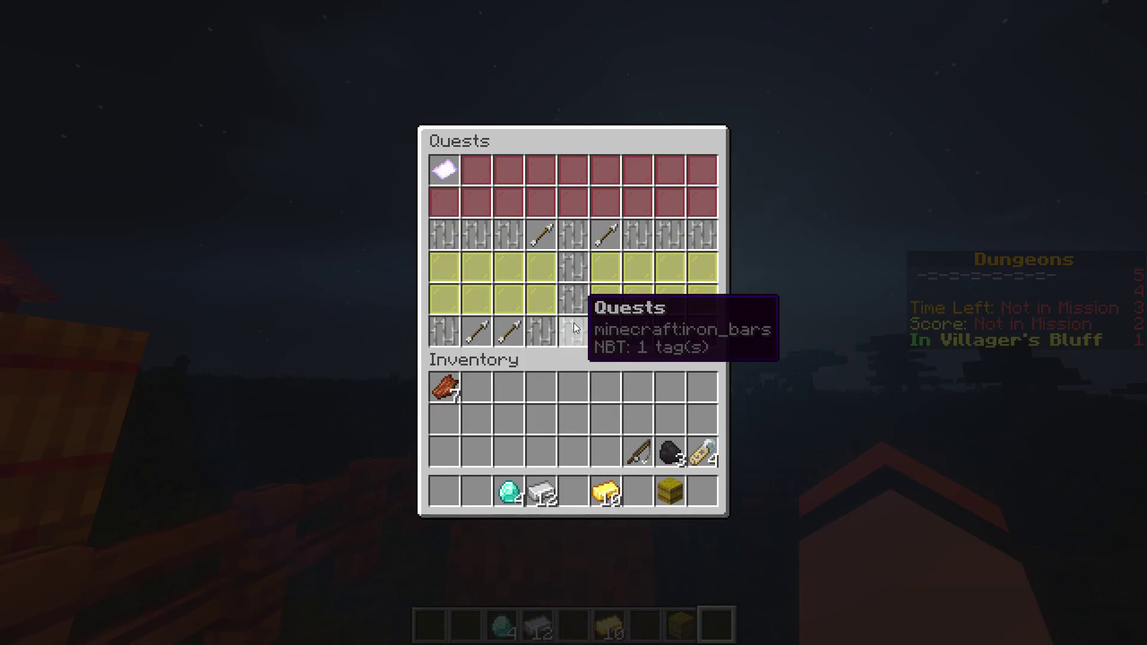
key(Escape)
right_click(574, 322)
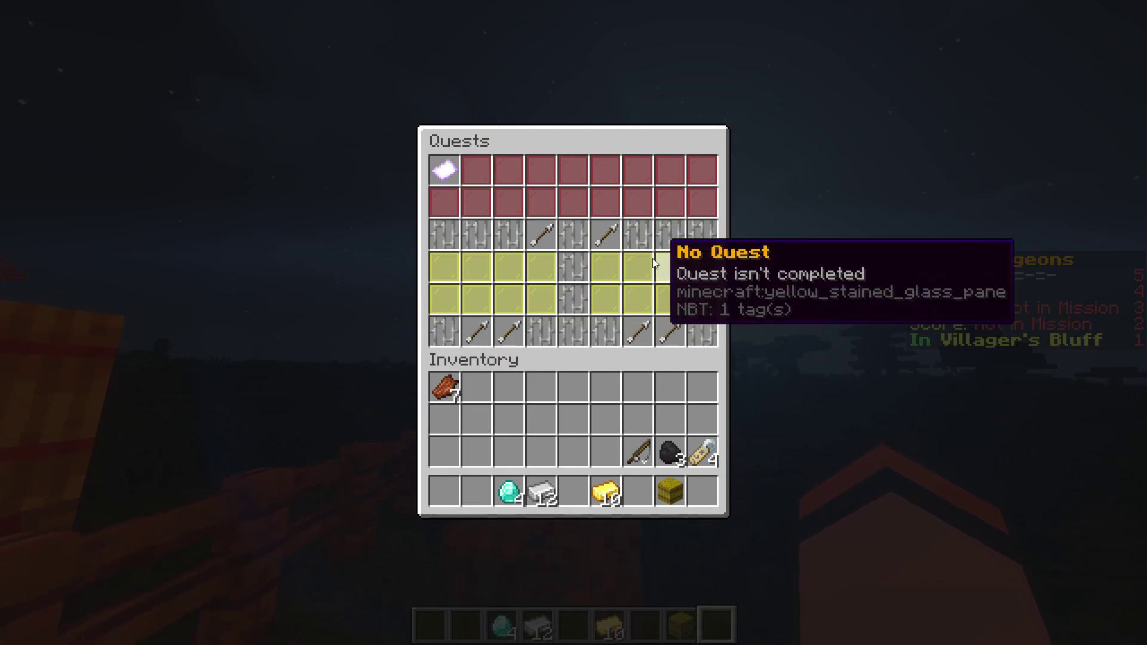
click(462, 164)
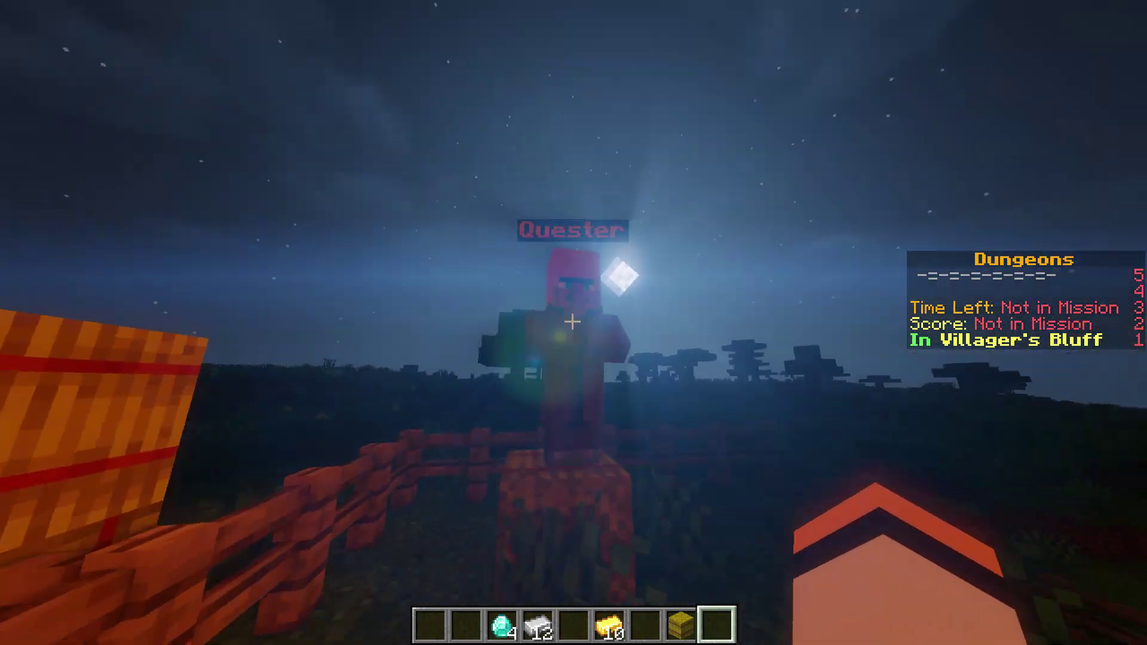
right_click(572, 323)
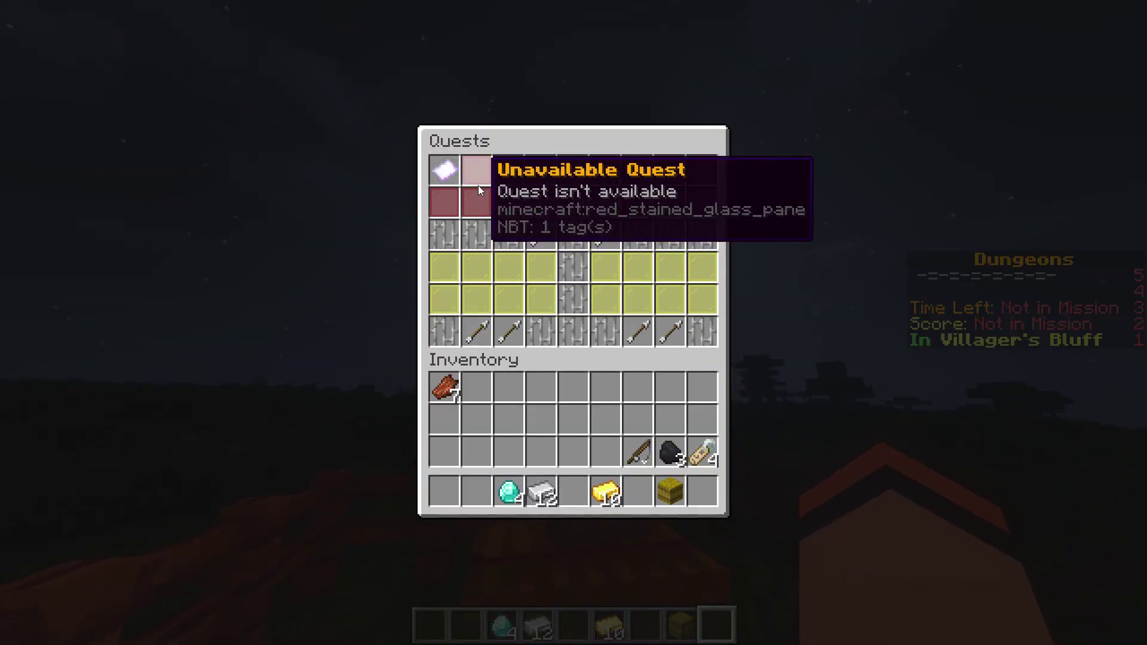
click(443, 171)
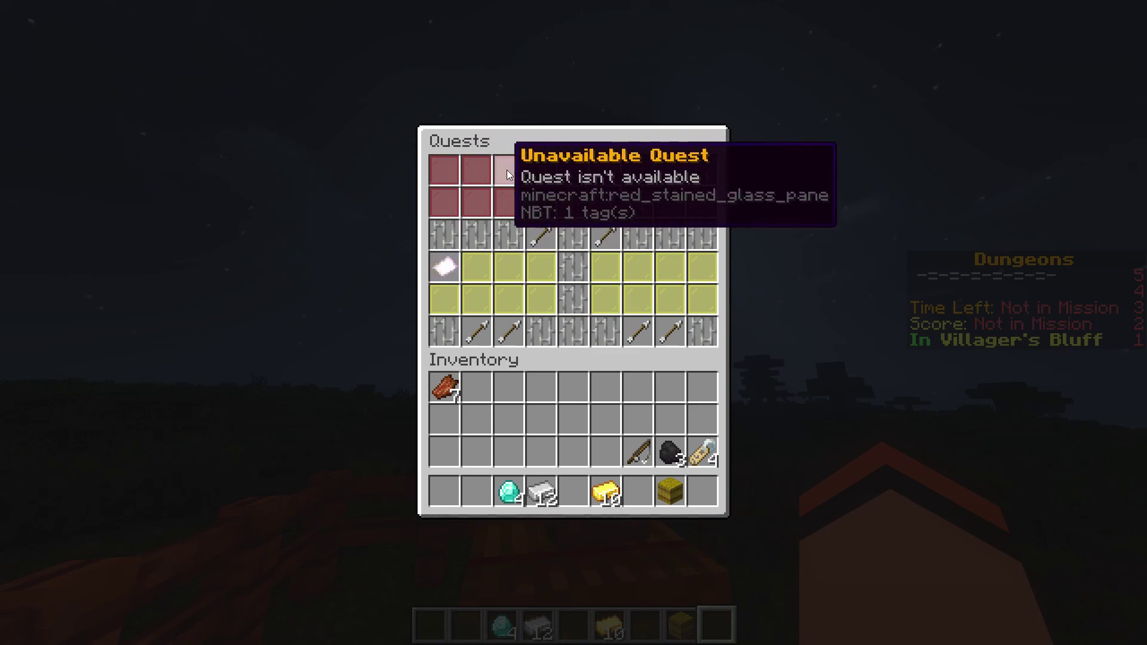
Check TNT Fun's required items and try submitting 4 diamonds, which get rejected
click(441, 273)
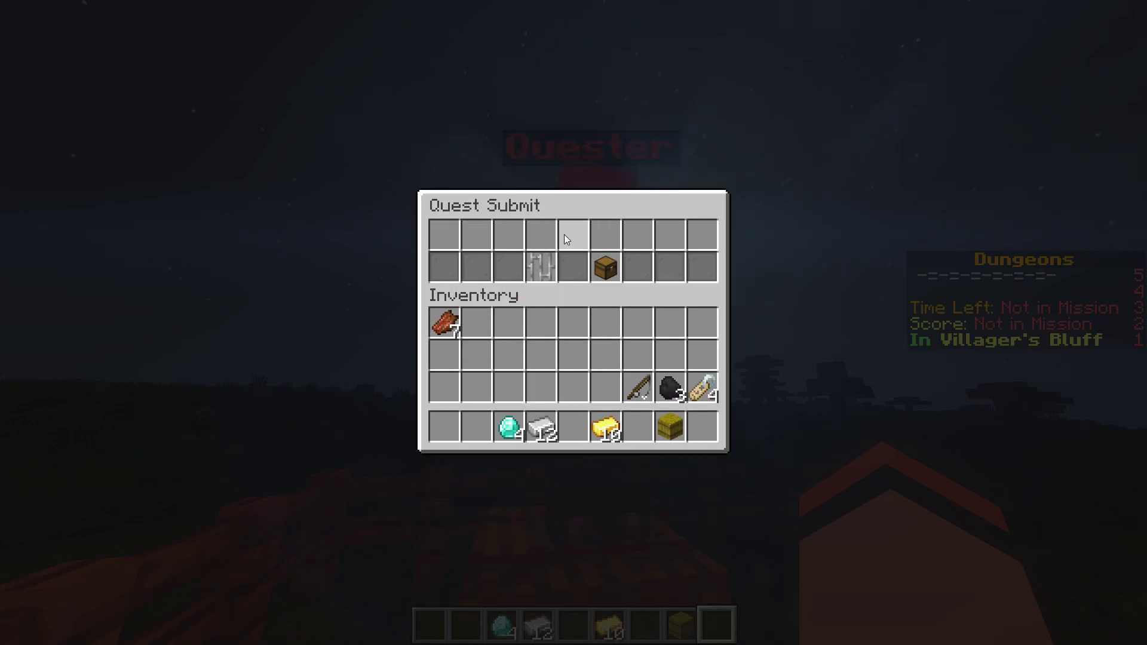
click(604, 266)
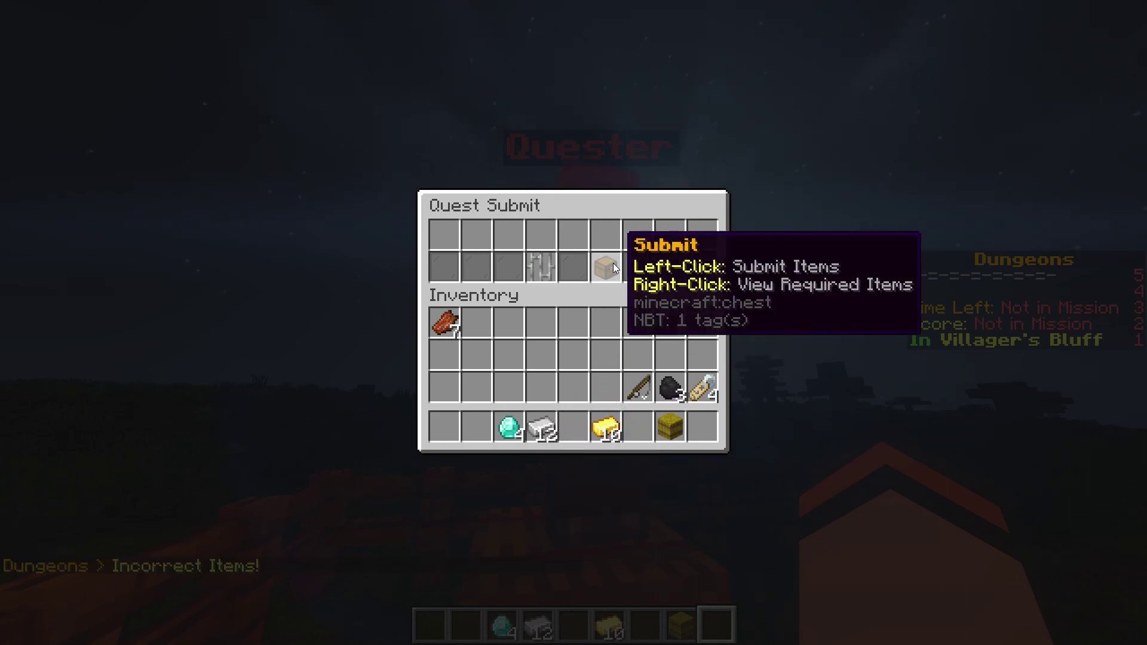
right_click(612, 267)
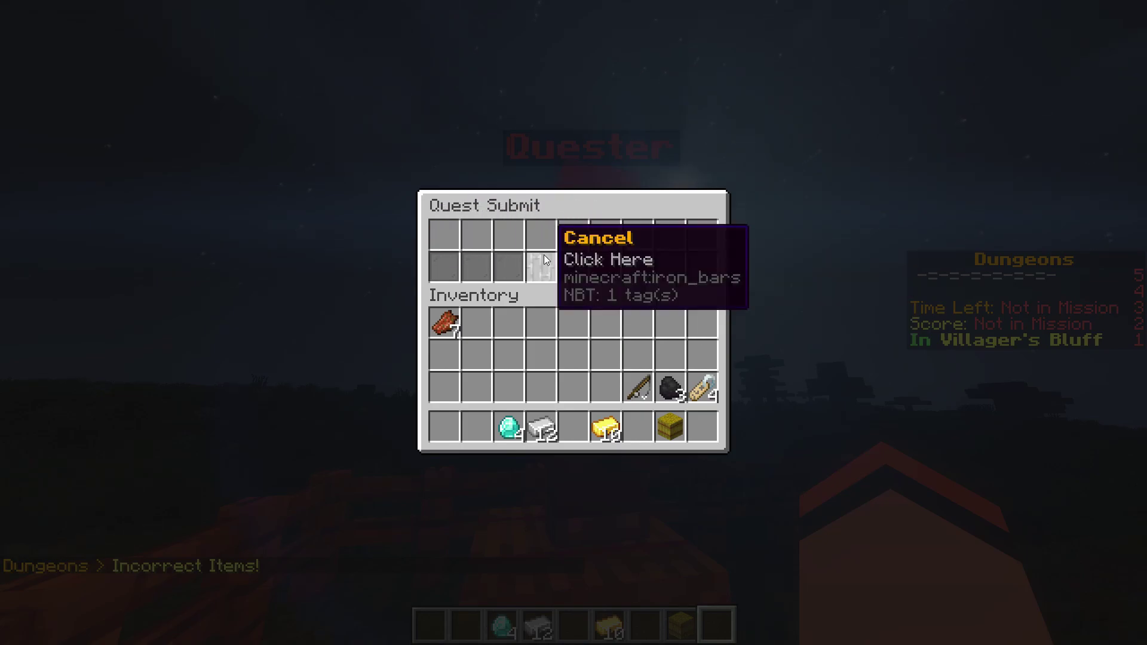
click(541, 265)
key(Escape)
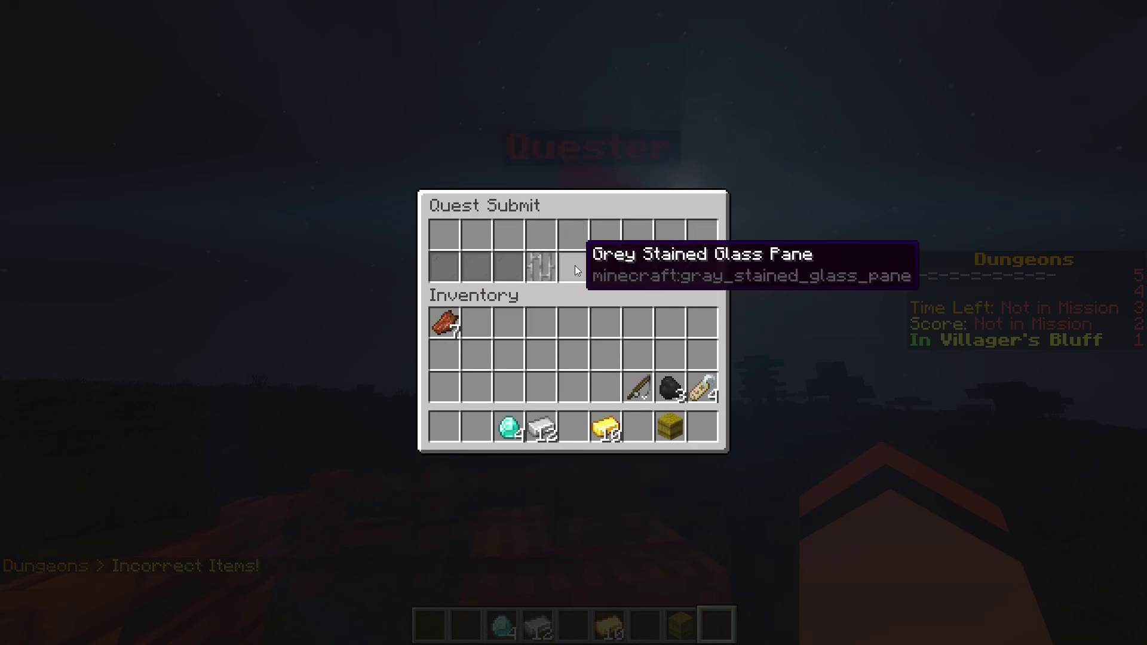
shift+click(509, 426)
click(606, 267)
key(Escape)
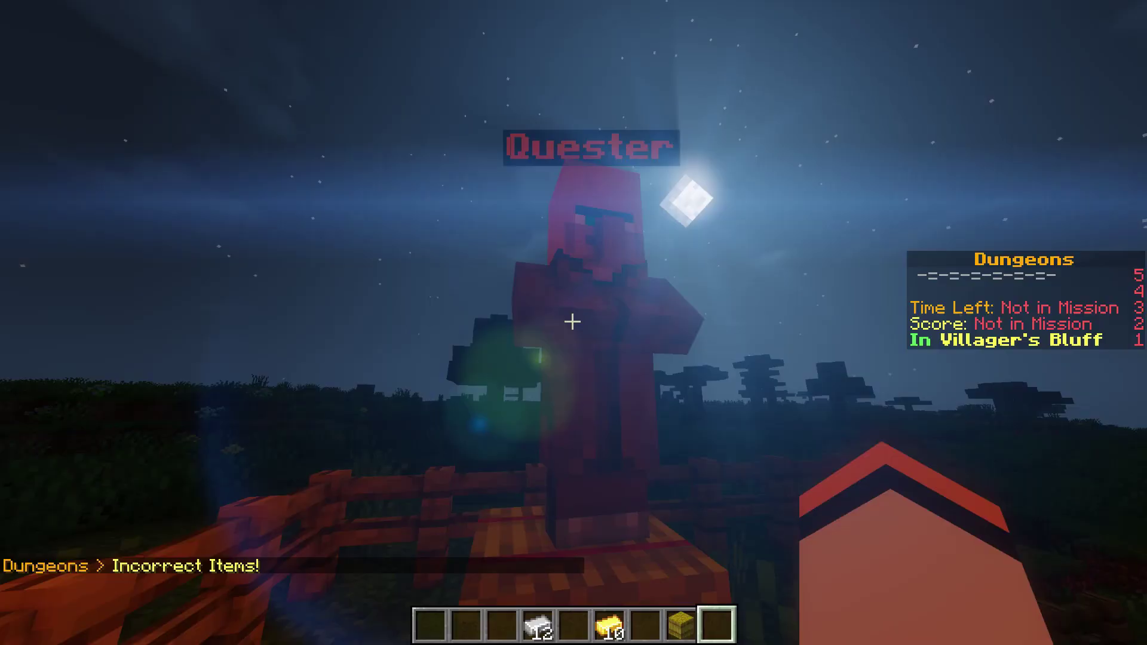
Take 16 TNT from the creative Redstone tab into the hotbar
key(e)
key(Escape)
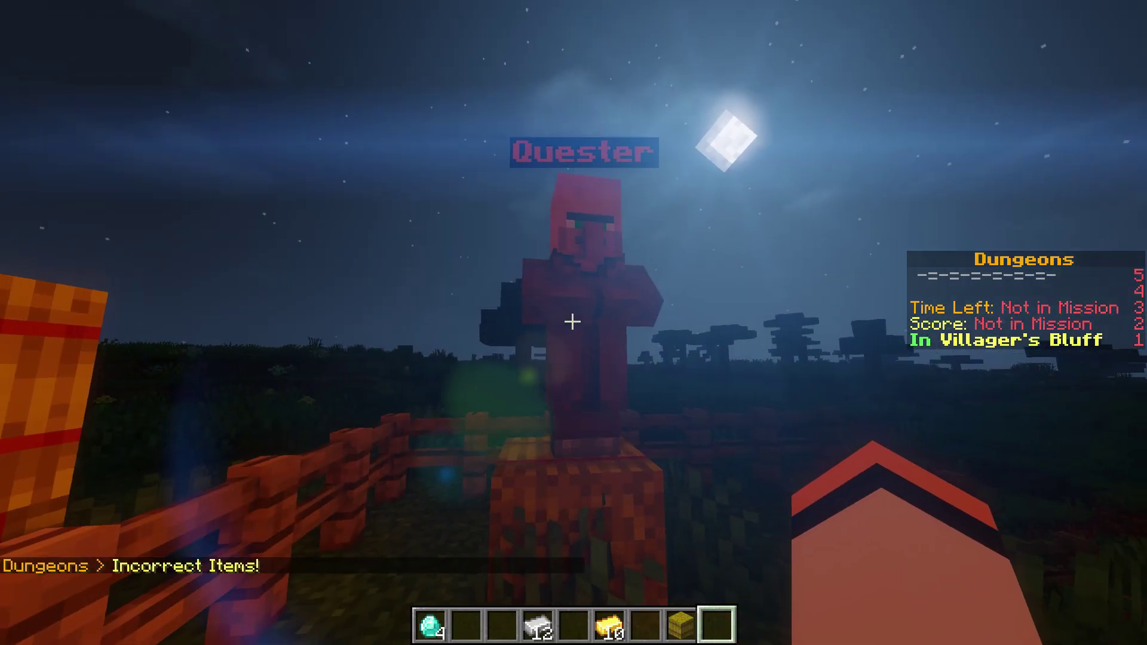
right_click(573, 322)
key(Escape)
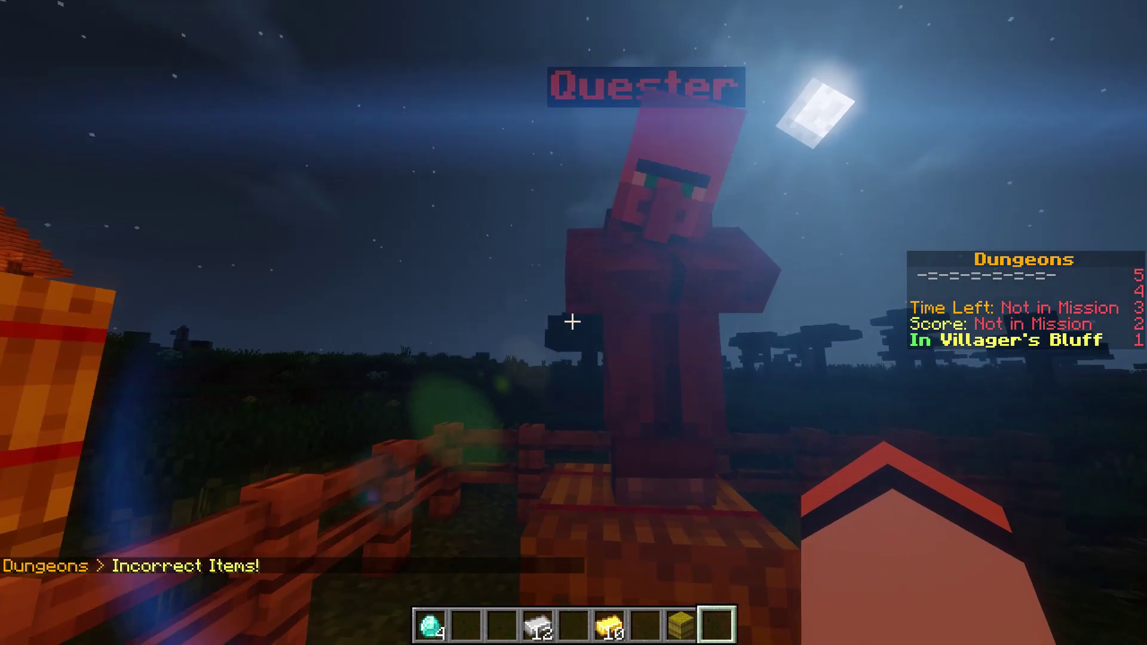
key(e)
click(527, 180)
click(557, 248)
click(492, 417)
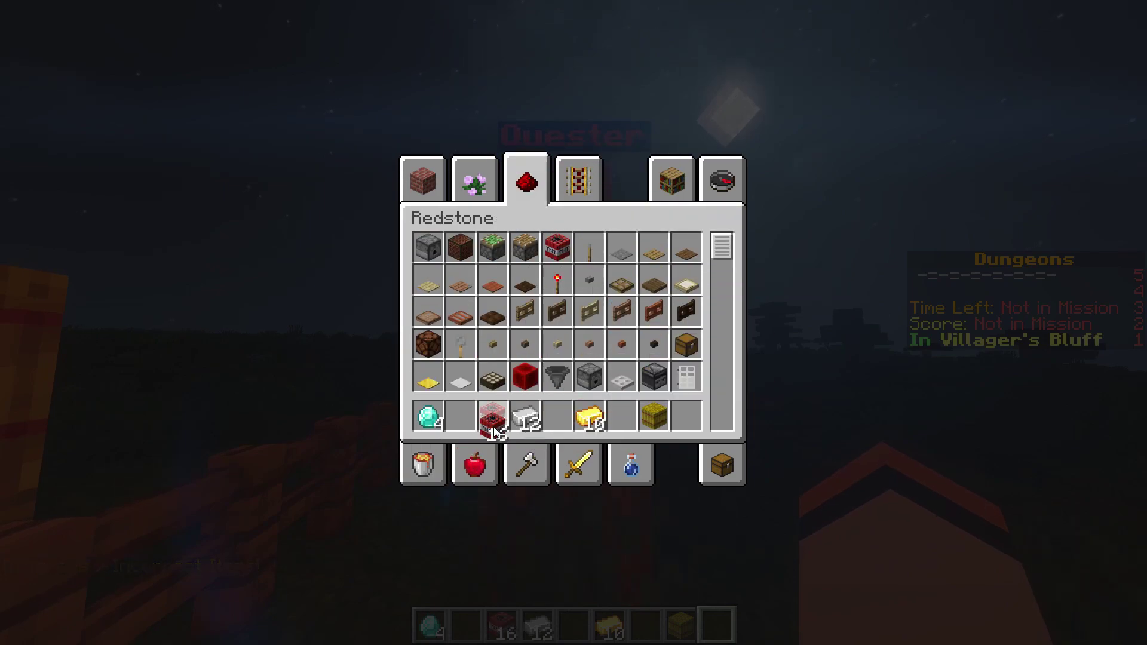
key(Escape)
Place the 16 TNT in TNT Fun's Quest Submit window and hand it in
right_click(574, 323)
click(446, 269)
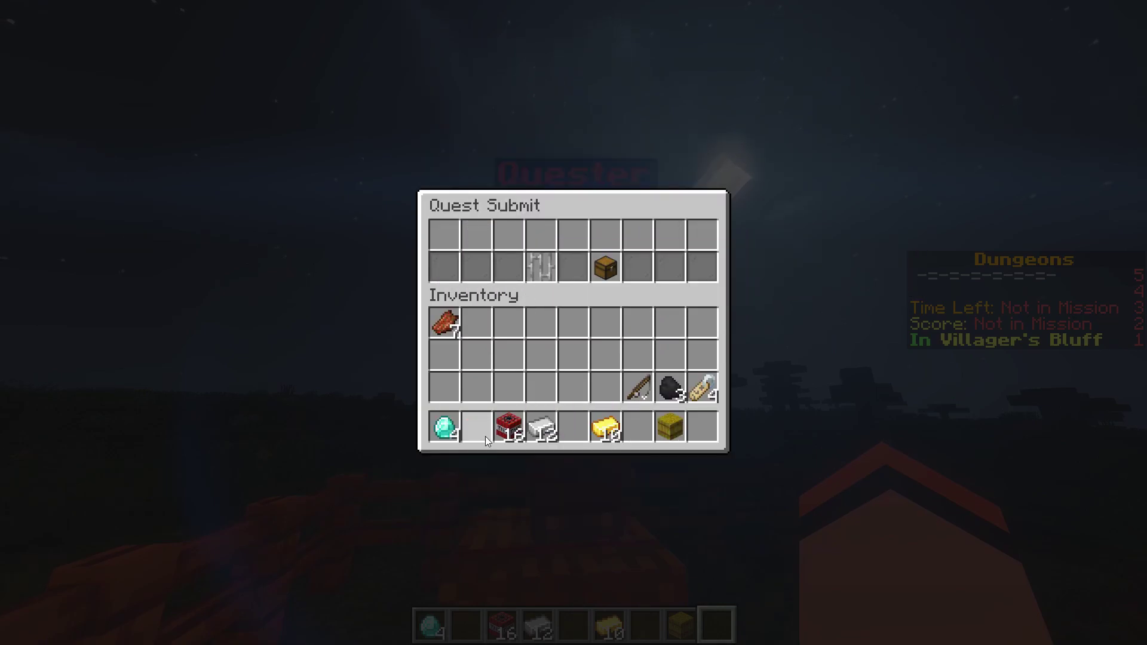
shift+click(505, 431)
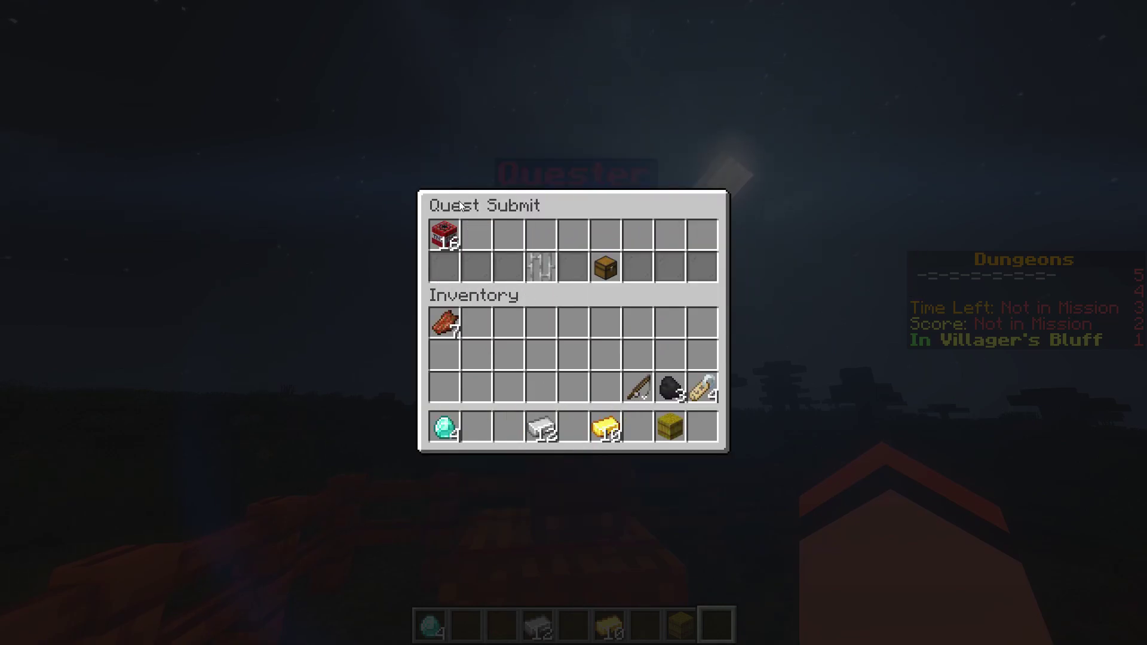
click(609, 269)
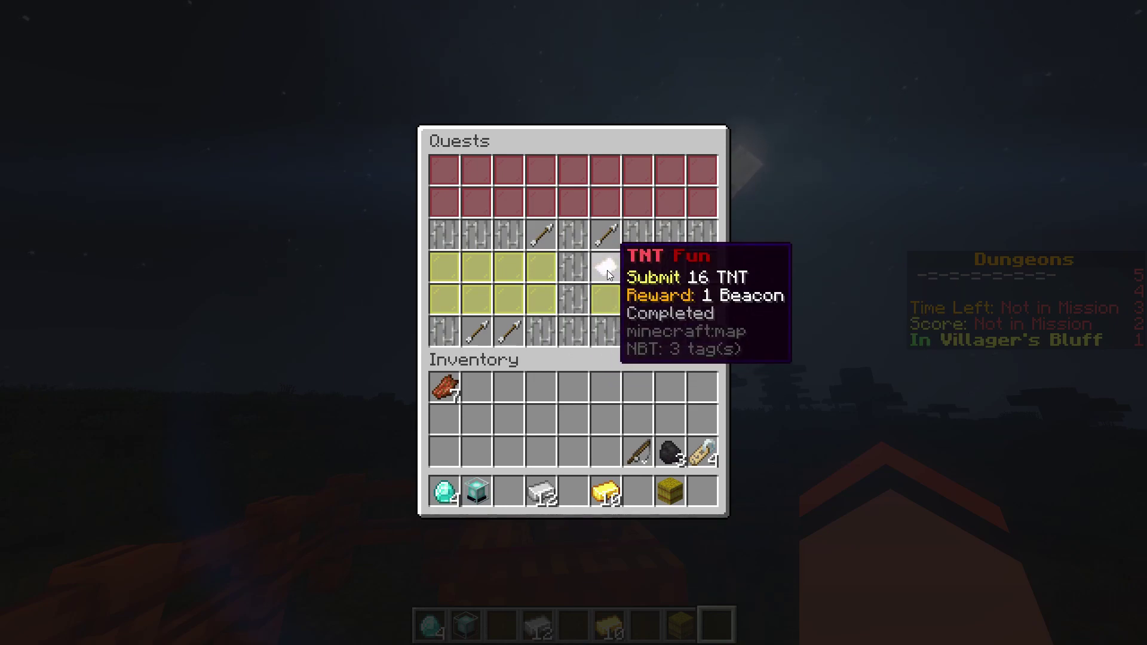
Create a new quest with /quests edit and rename it Kill Zombies
key(Escape)
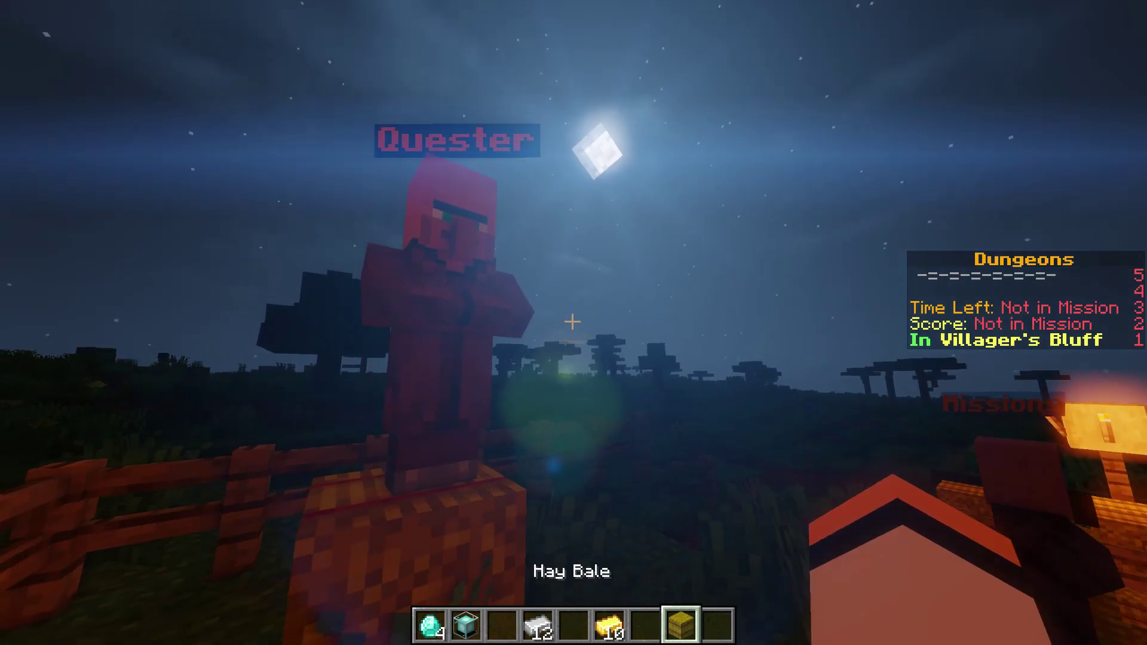
scroll(574, 323, up, 7)
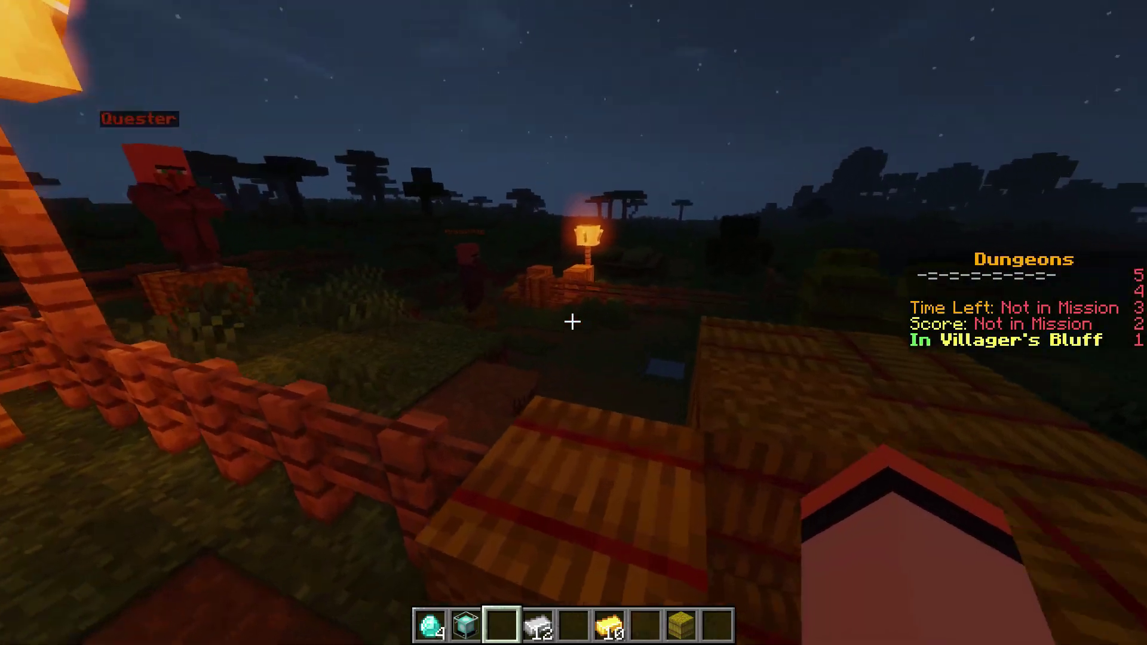
key(e)
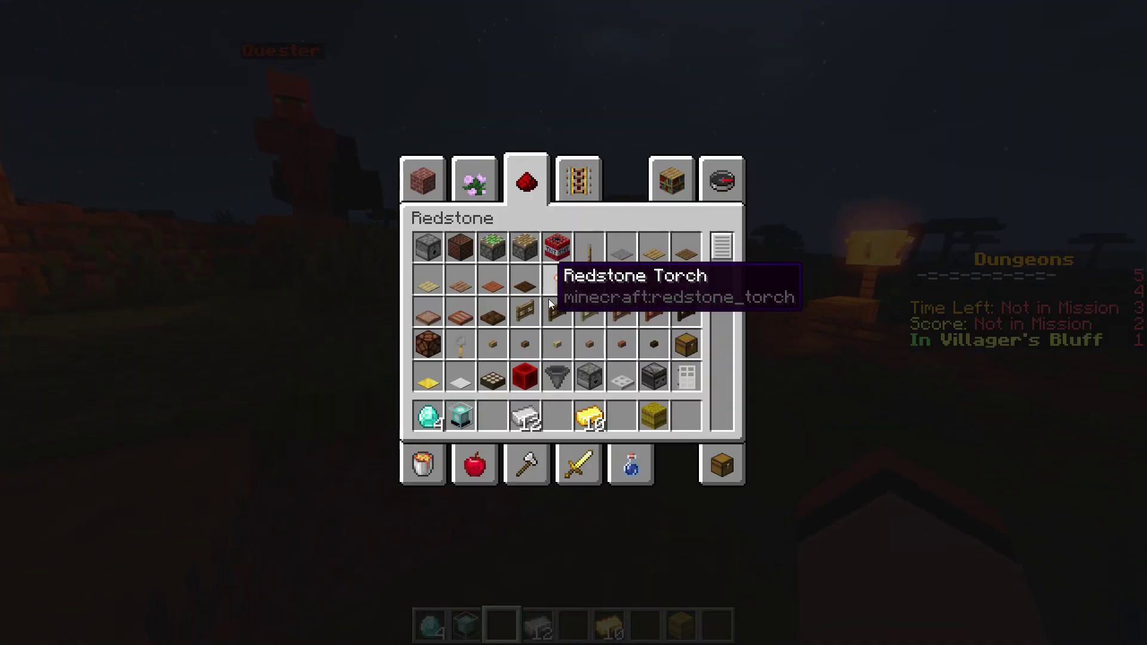
text(e)
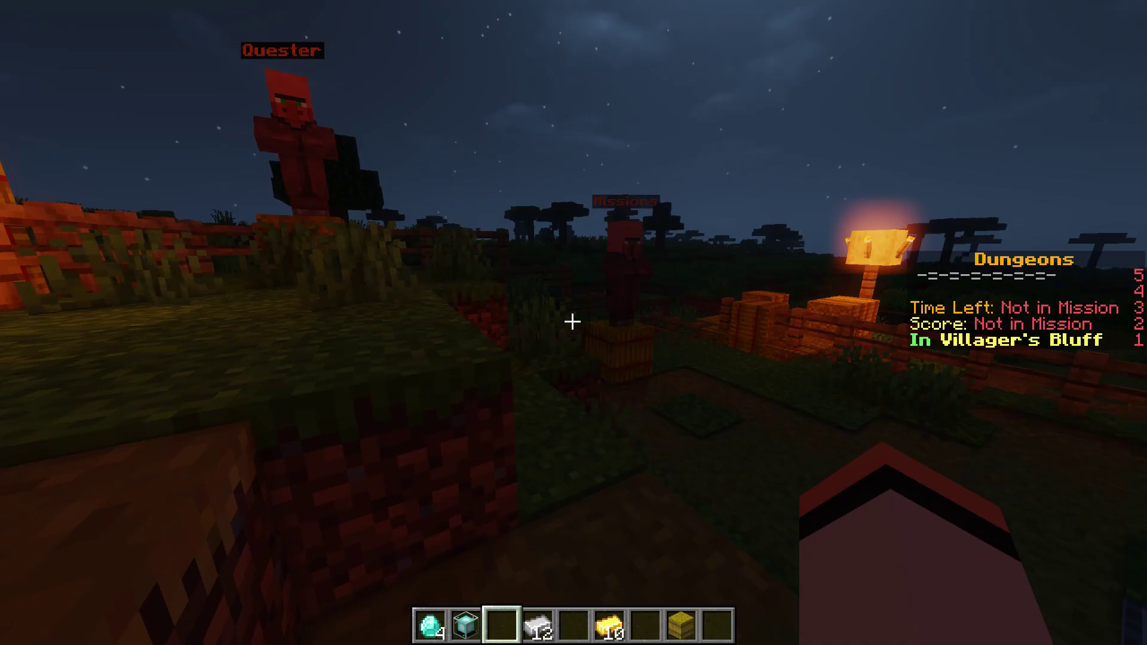
text(/quests e)
key(Return)
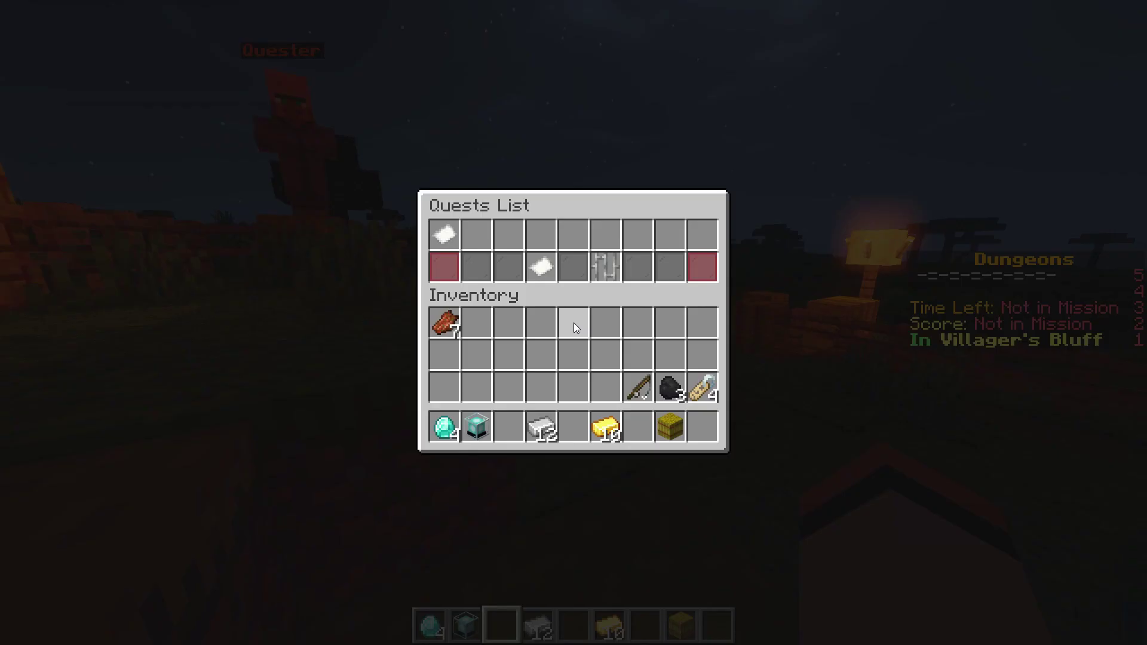
click(541, 266)
click(476, 234)
click(508, 234)
text(t&)
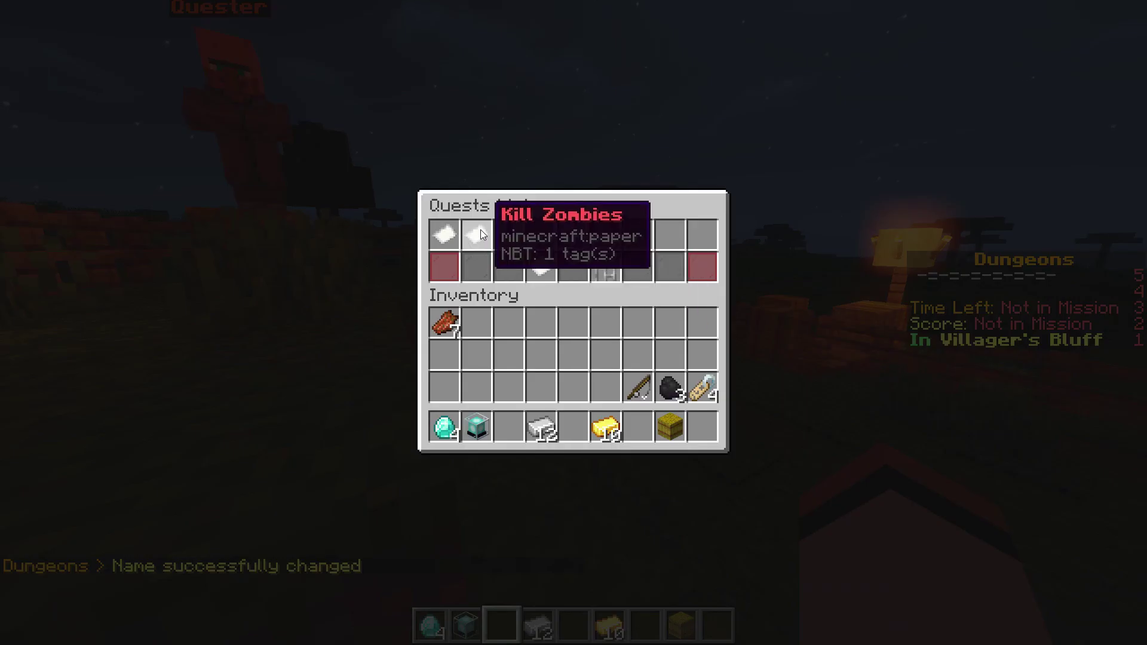
Give the Kill Zombies quest the description "Kill 2 Zombies"
click(476, 233)
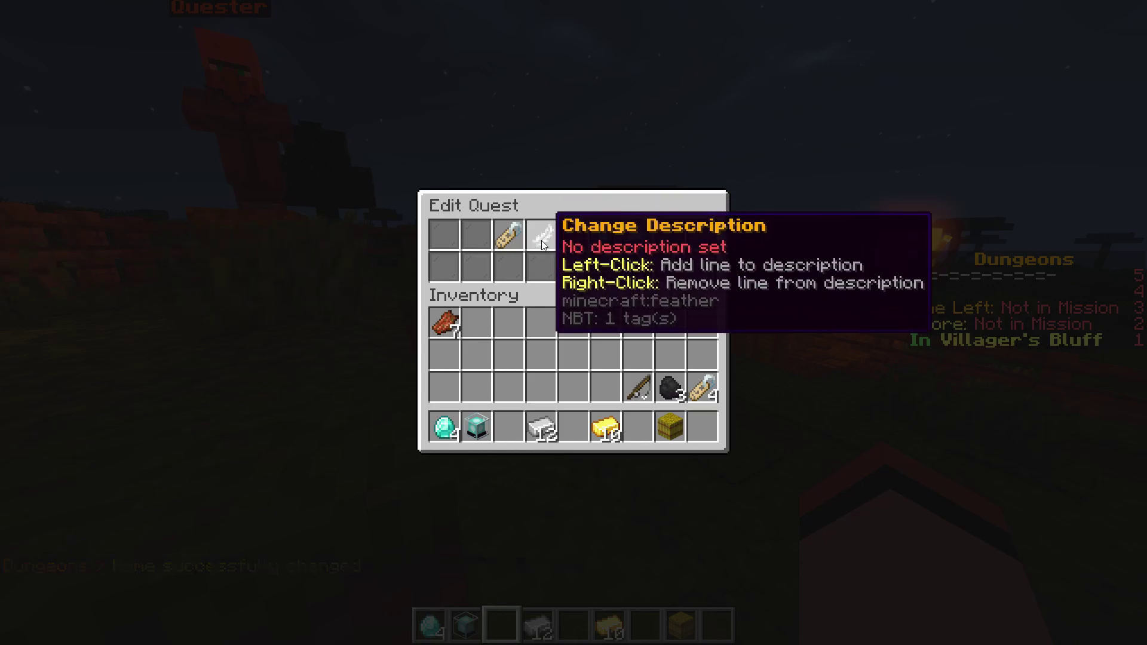
click(546, 240)
key(t)
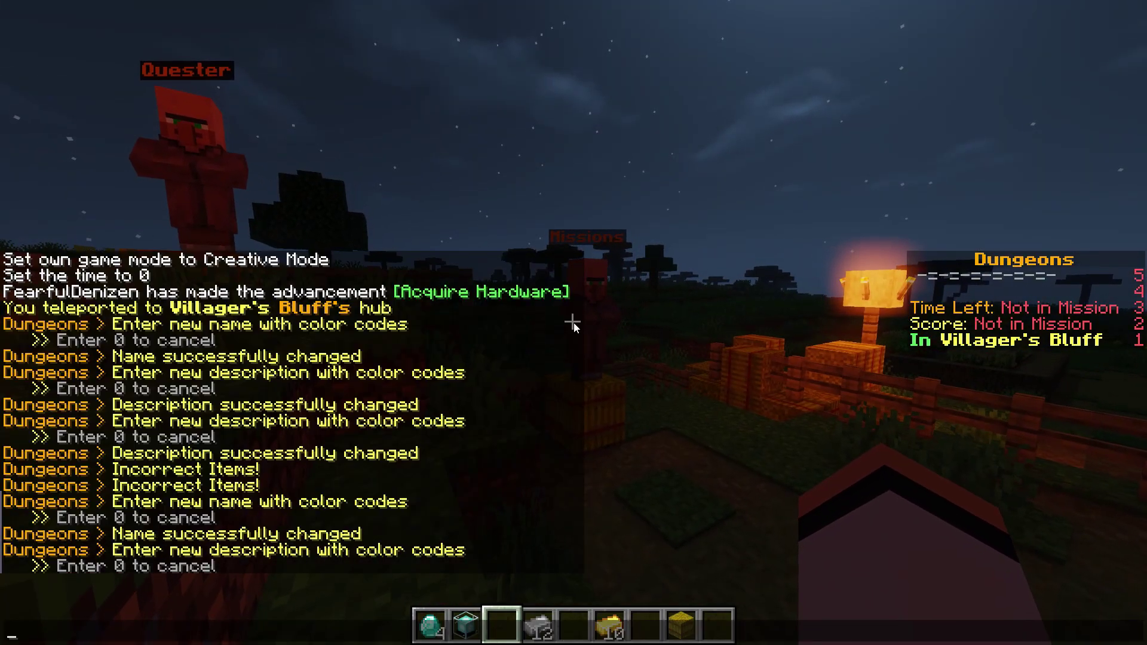
key(Up)
Set the Kill Zombies quest type to Kill Entity
key(Return)
text(/quests edit)
key(Return)
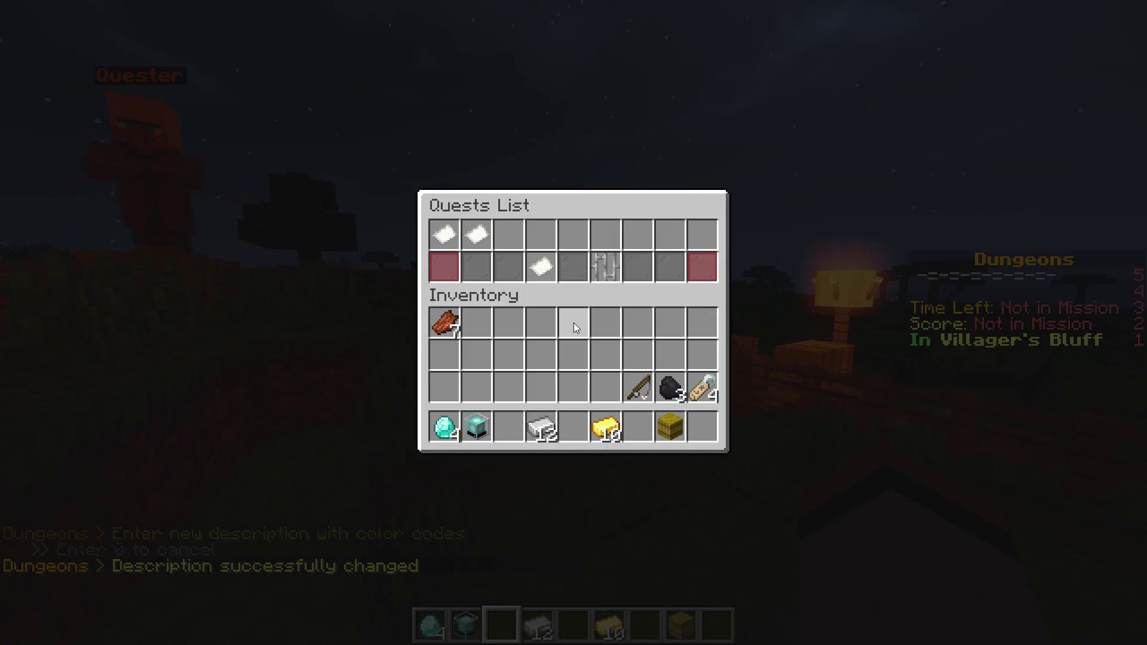
click(481, 233)
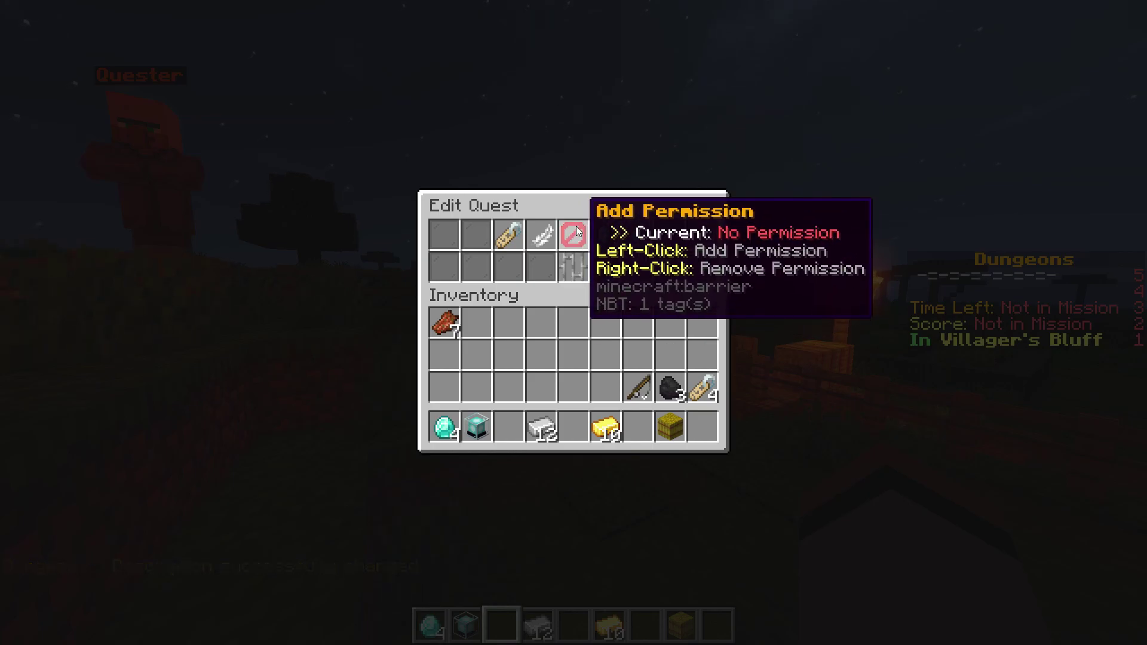
click(607, 239)
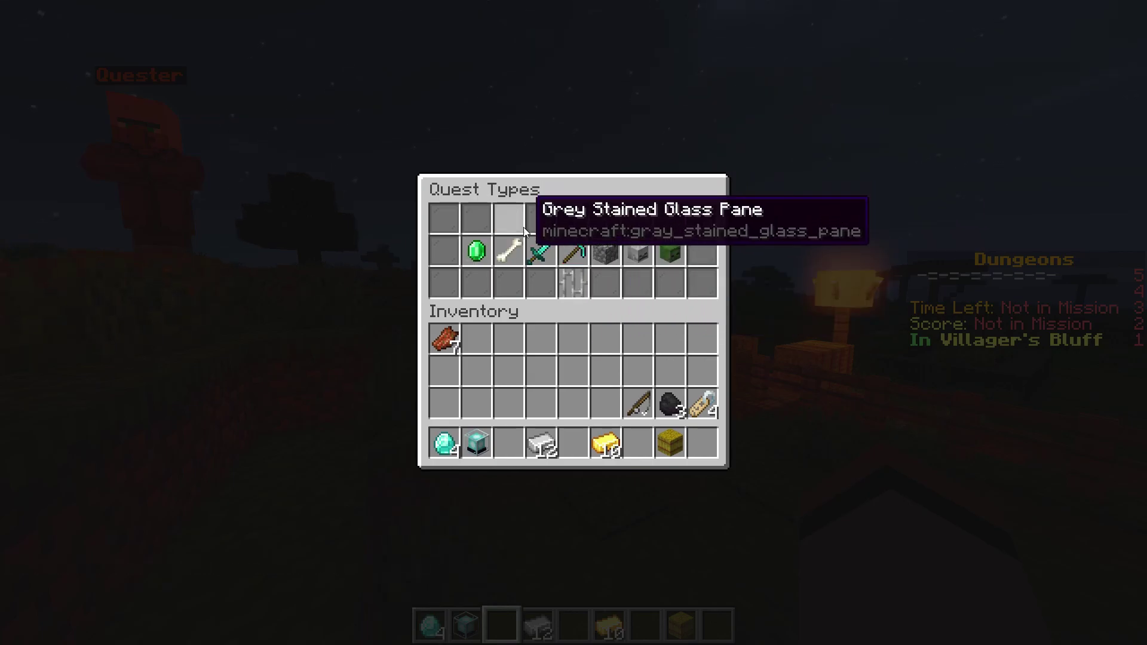
click(536, 251)
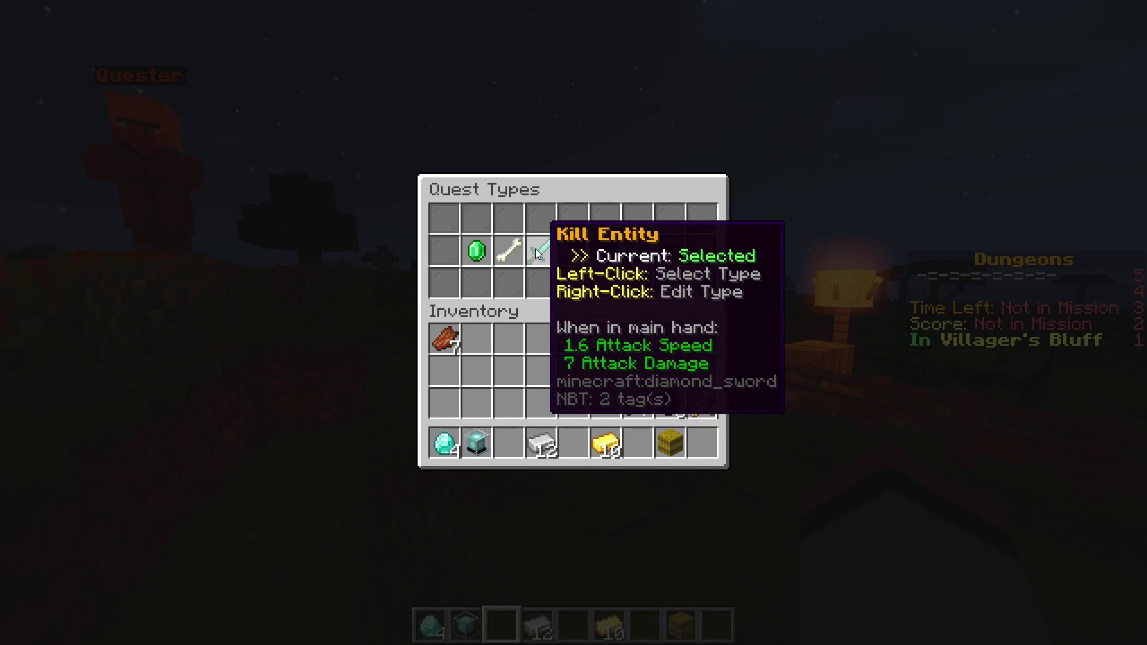